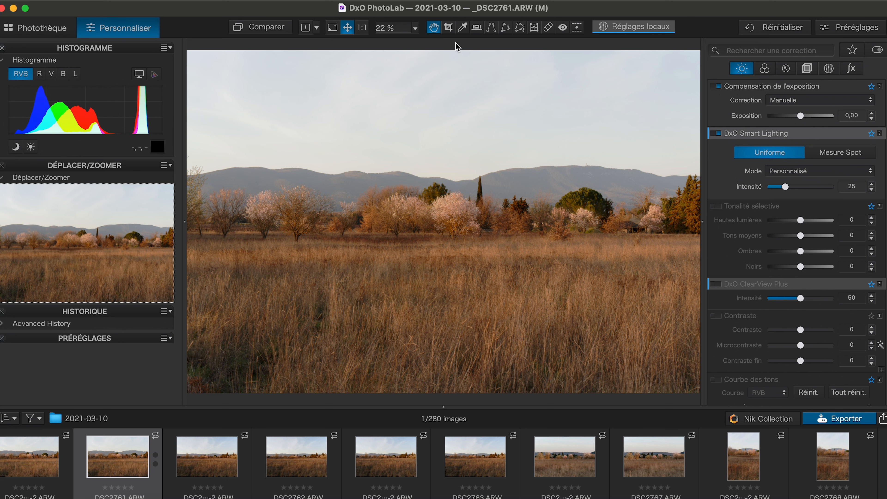
Step: Crop the photo to about 6841 x 4563 px in the original ratio, trimming mainly the sky and both sides
left_click(448, 28)
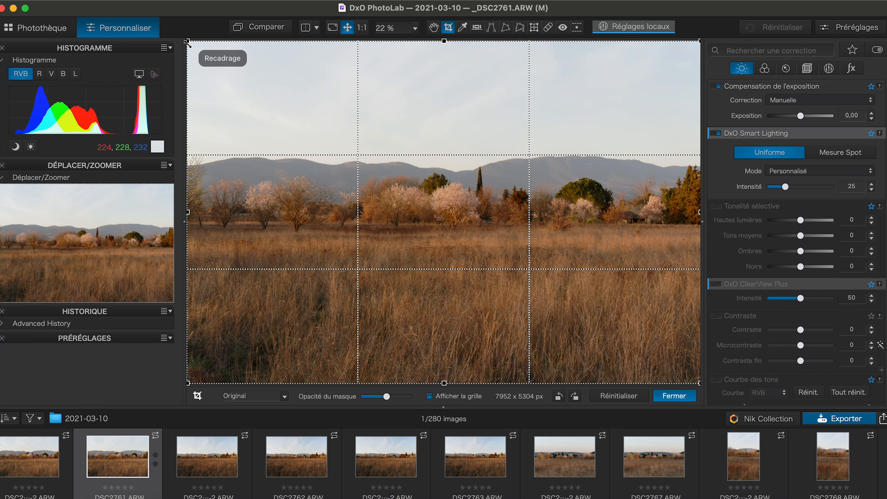
left_click_drag(189, 41, 230, 97)
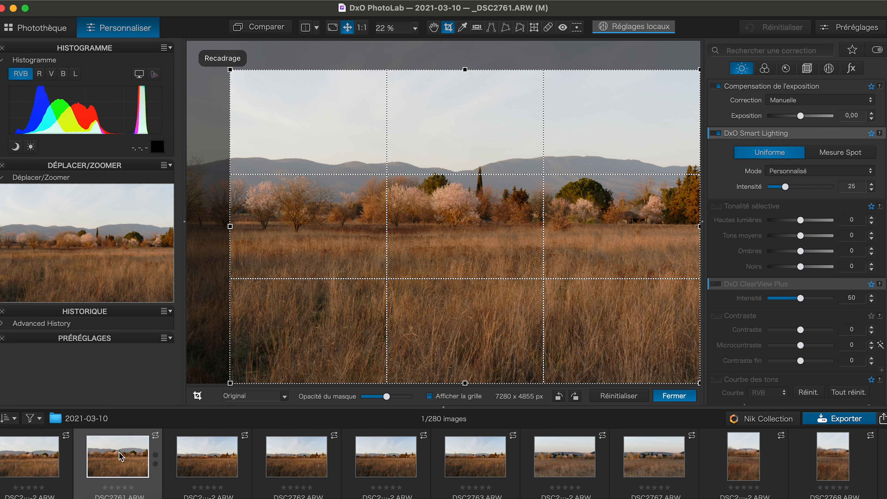
mouse_move(120, 456)
left_click_drag(700, 70, 671, 80)
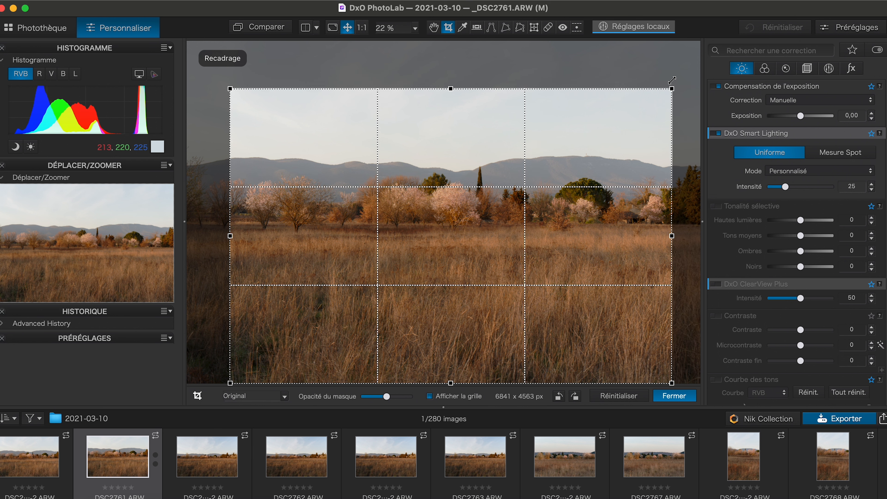
left_click_drag(474, 214, 478, 210)
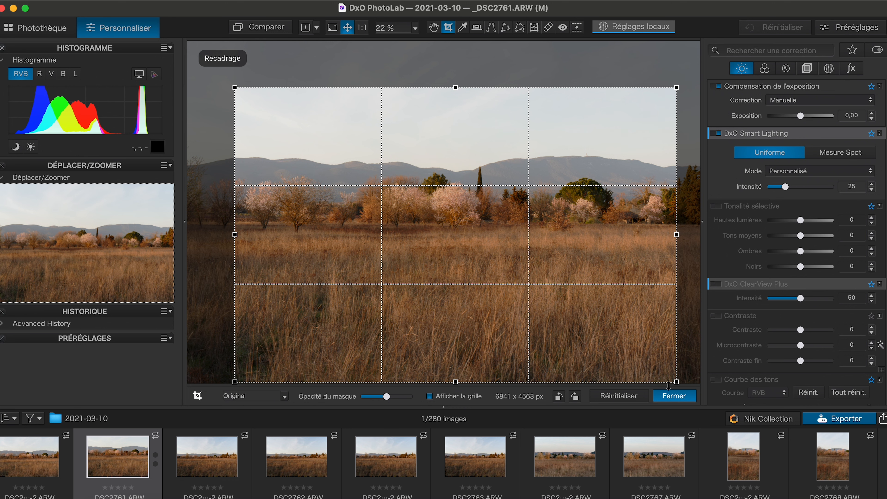
left_click(674, 395)
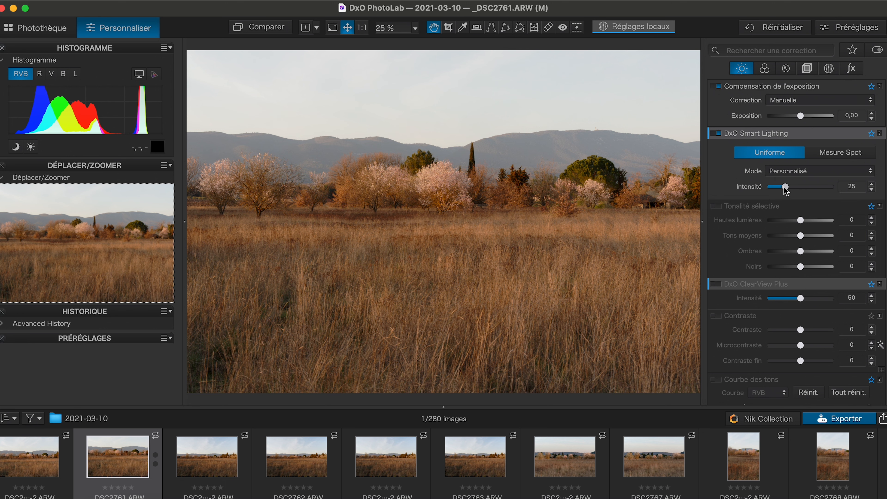
Step: Set the DxO Smart Lighting intensity to 30 and the manual exposure compensation to 0,29
left_click_drag(785, 188, 789, 189)
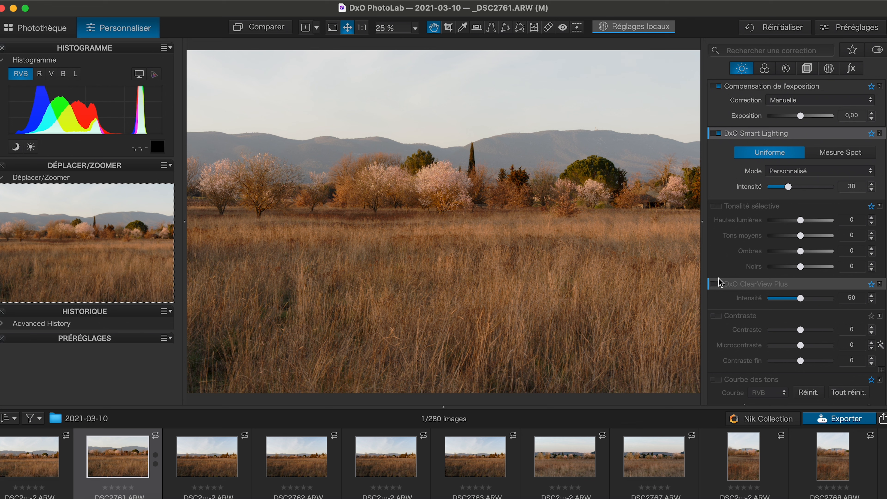
mouse_move(716, 280)
left_click_drag(803, 119, 803, 118)
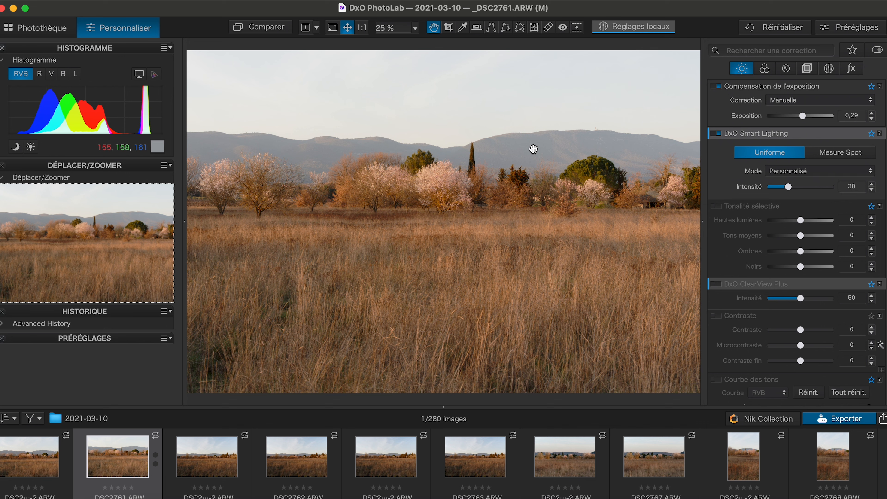
Step: Add a local adjustment graduated filter that covers the sky and fades out through the trees toward the field
left_click(605, 28)
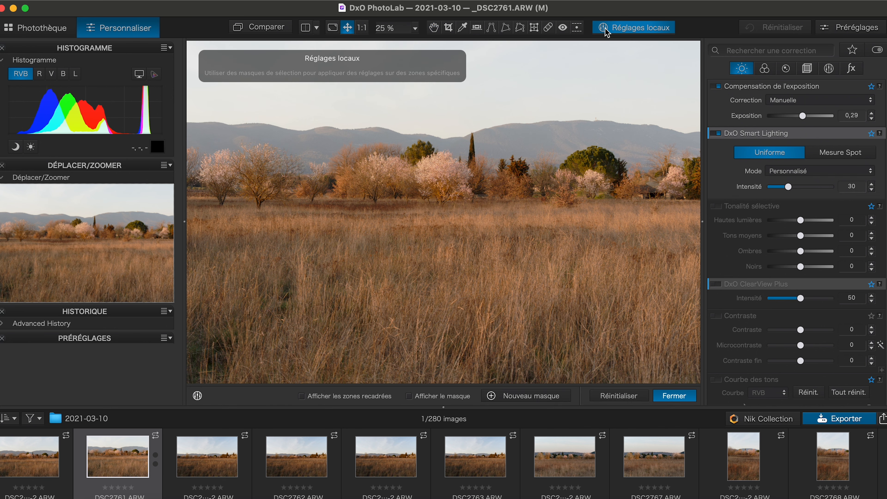
right_click(414, 115)
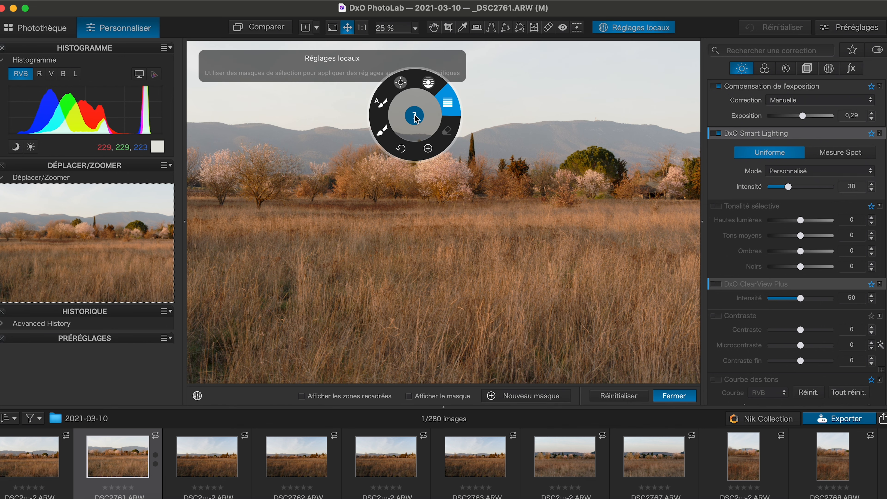
left_click(430, 152)
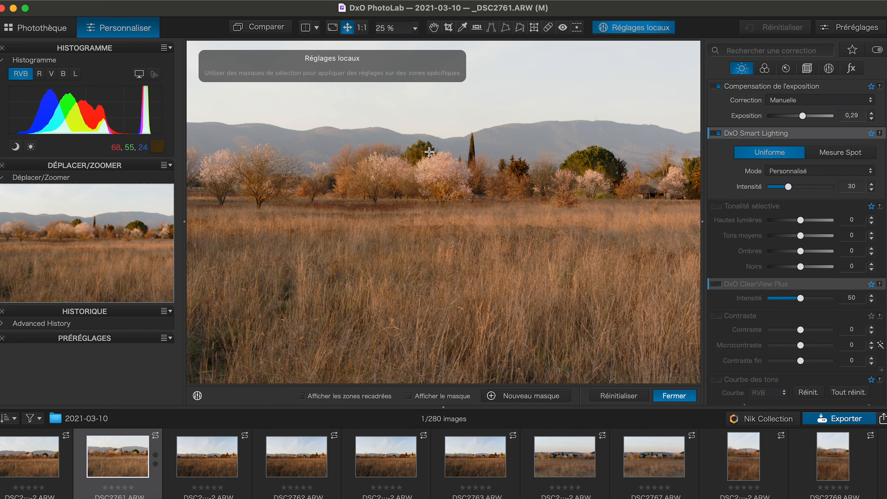
right_click(444, 115)
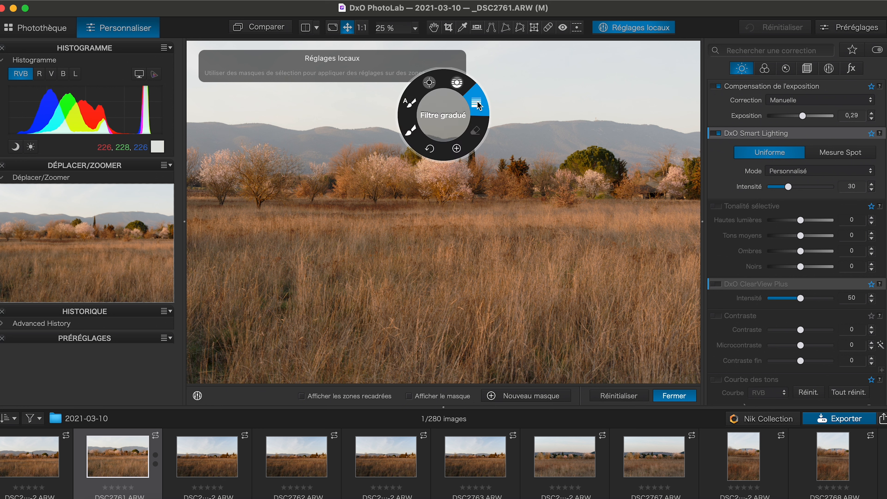
left_click(497, 91)
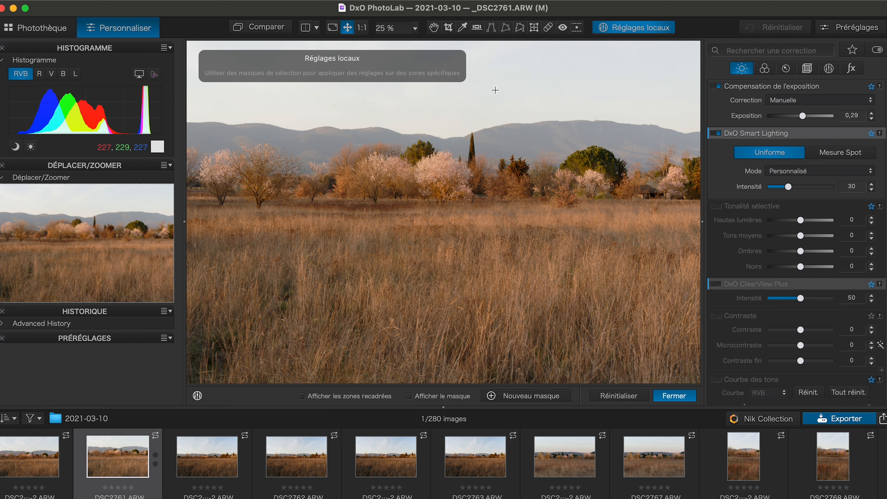
left_click_drag(484, 83, 482, 158)
left_click_drag(483, 202, 484, 203)
left_click_drag(484, 86, 483, 101)
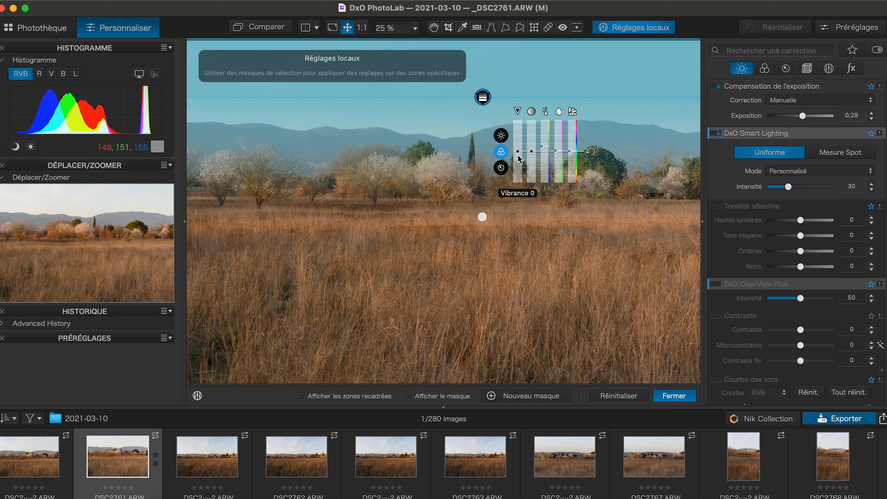
Step: Set the sky filter's exposure to -1.06 and its highlights to -11
left_click(501, 136)
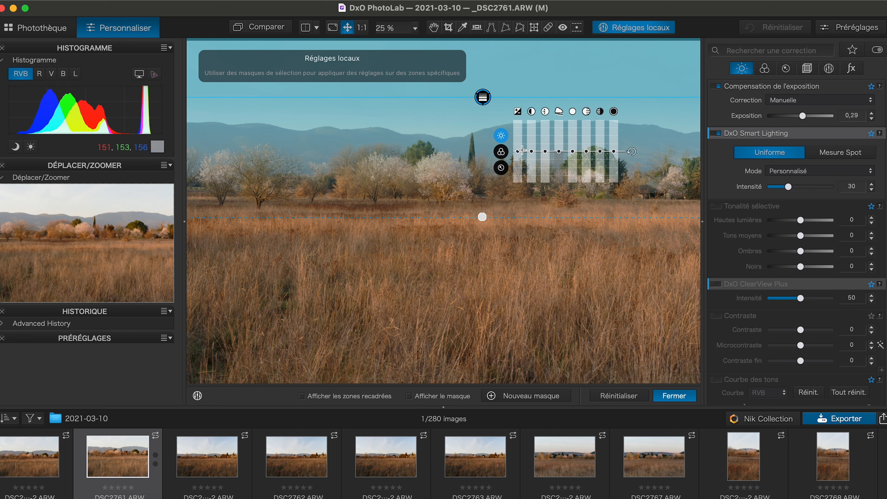
left_click_drag(521, 155, 523, 163)
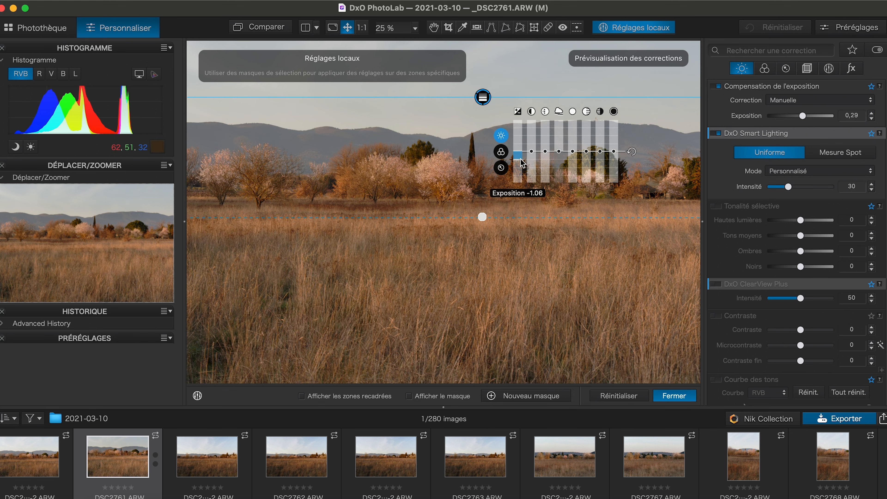
left_click_drag(573, 153, 575, 159)
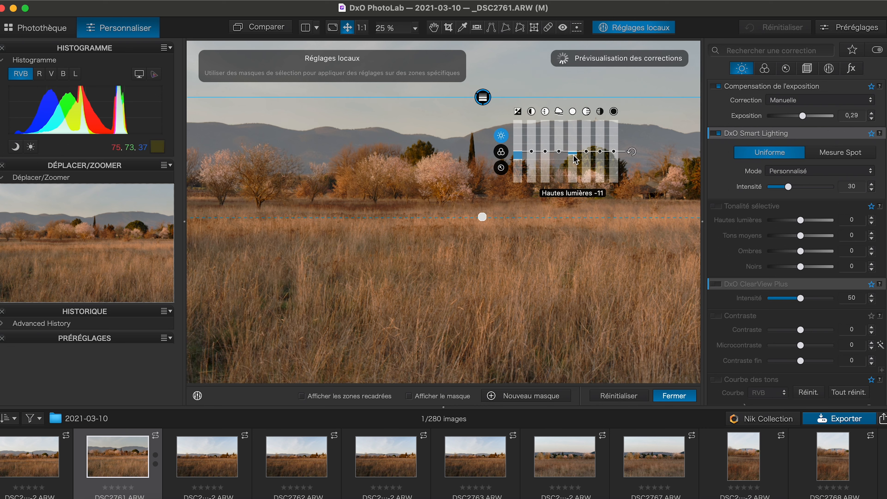
Step: Cool the sky filter's colour temperature and set its tint to about 12
left_click(505, 151)
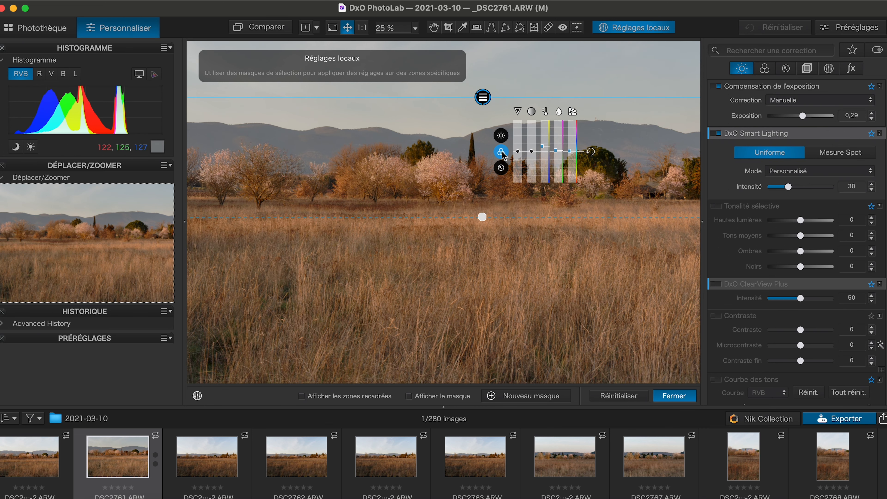
left_click_drag(544, 147, 558, 154)
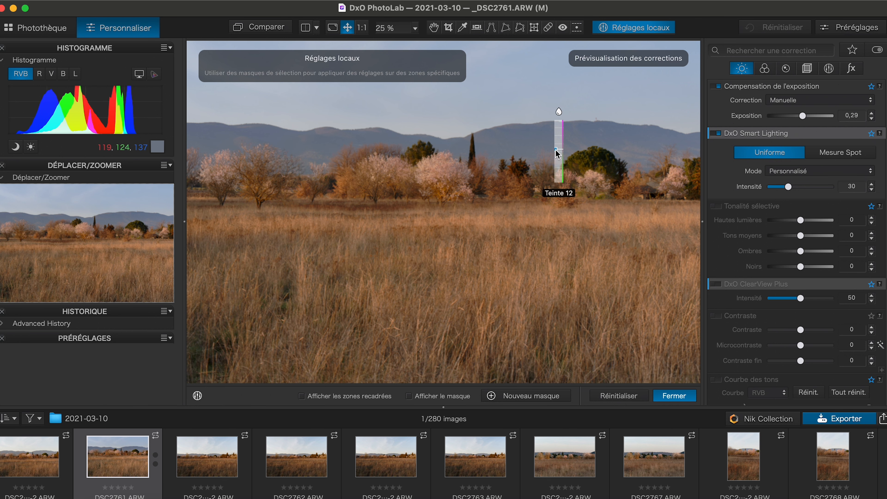
left_click_drag(557, 154, 556, 154)
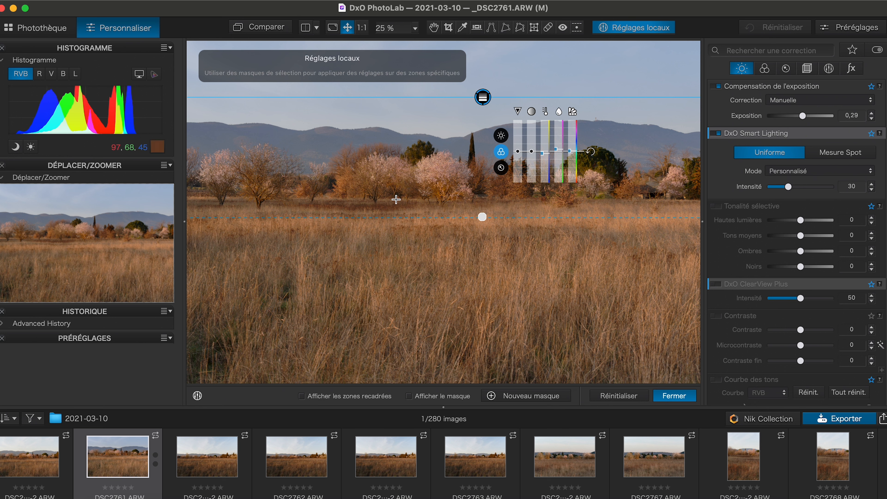
Step: Create a new mask with a graduated filter covering the field and fading upward over the trees and mountains
right_click(408, 201)
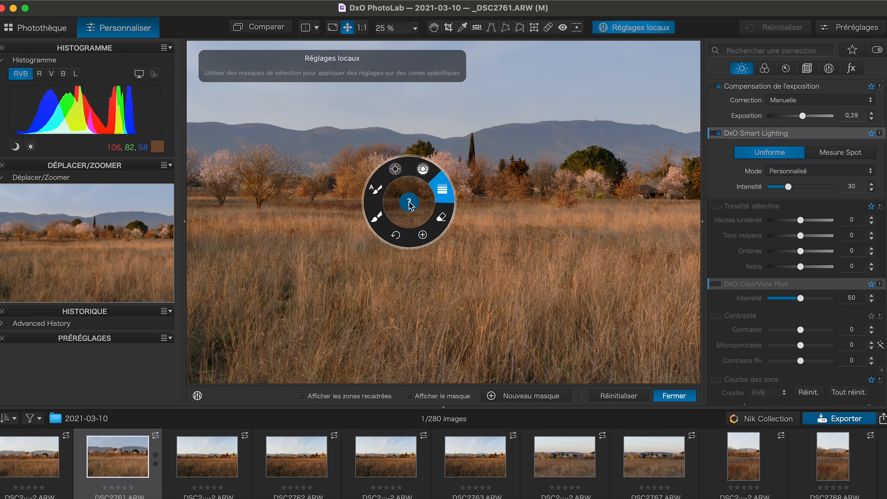
left_click(421, 235)
left_click_drag(423, 242, 423, 140)
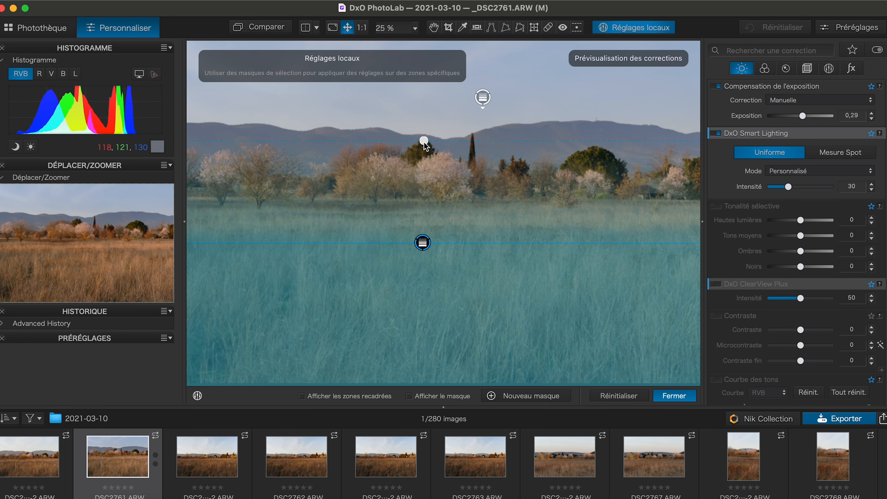
left_click_drag(419, 238, 421, 209)
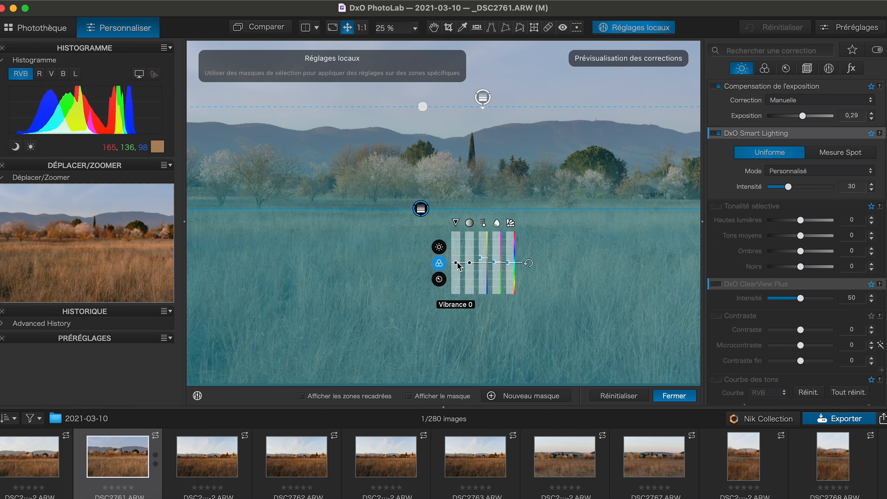
Step: Raise the field filter's exposure slightly and set its ClearView Plus to 24
left_click(439, 247)
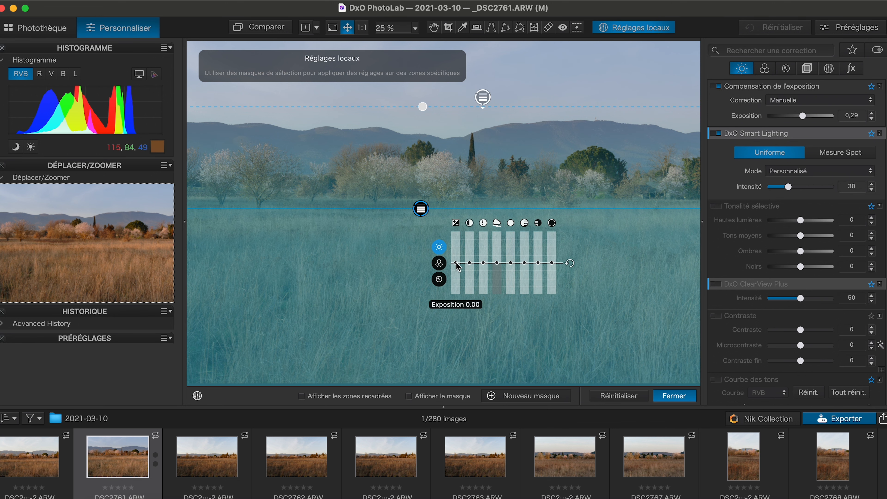
left_click_drag(457, 264, 457, 261)
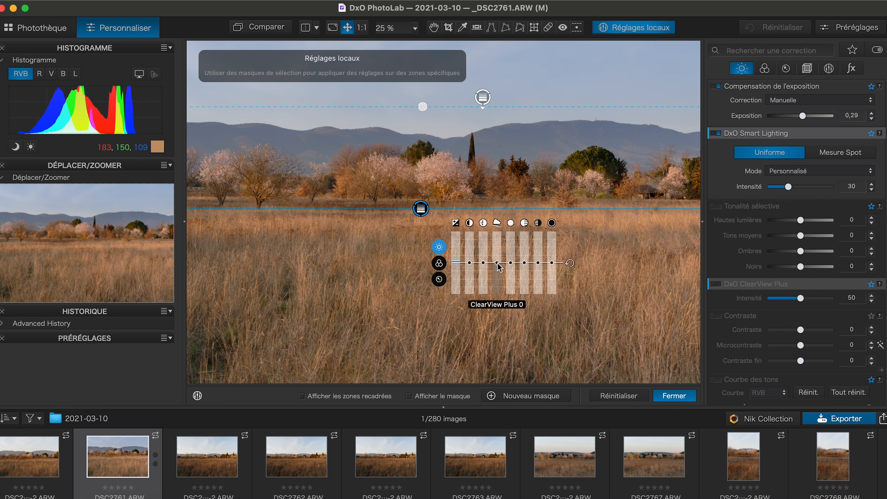
left_click_drag(498, 264, 498, 259)
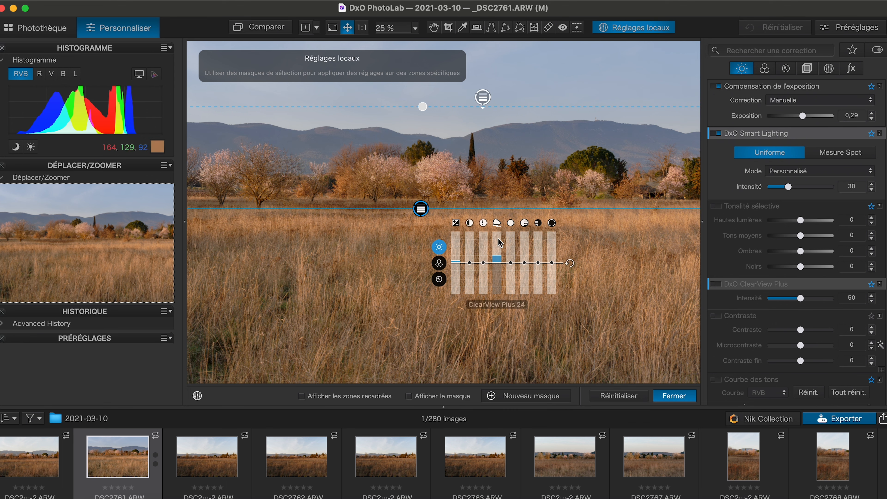
Step: Warm the field filter's colour temperature slightly and close the local adjustments
mouse_move(485, 212)
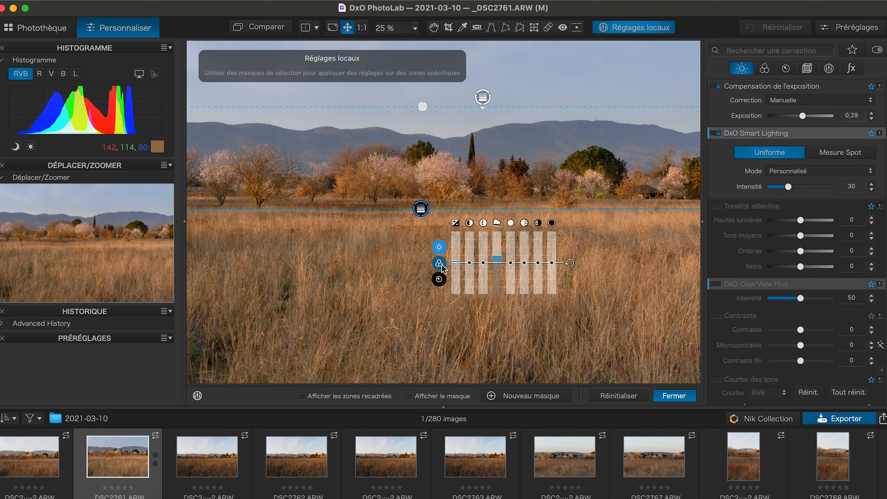
left_click(439, 263)
left_click_drag(481, 259, 479, 256)
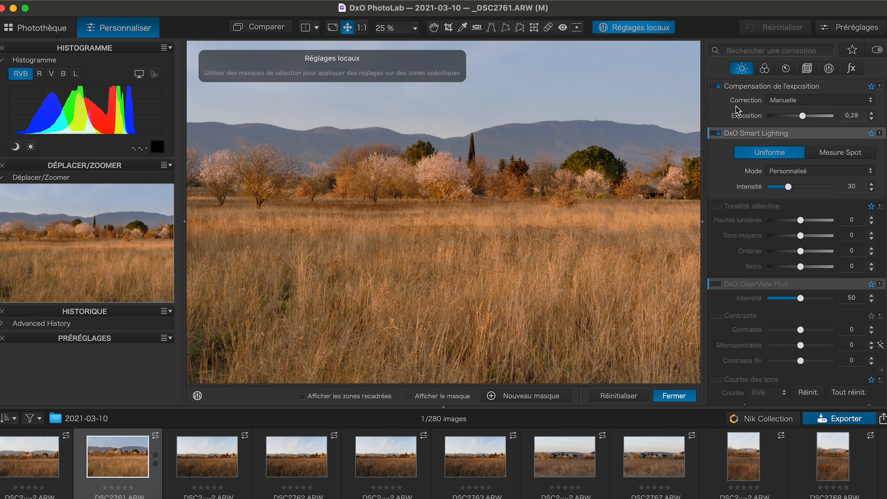
left_click(670, 395)
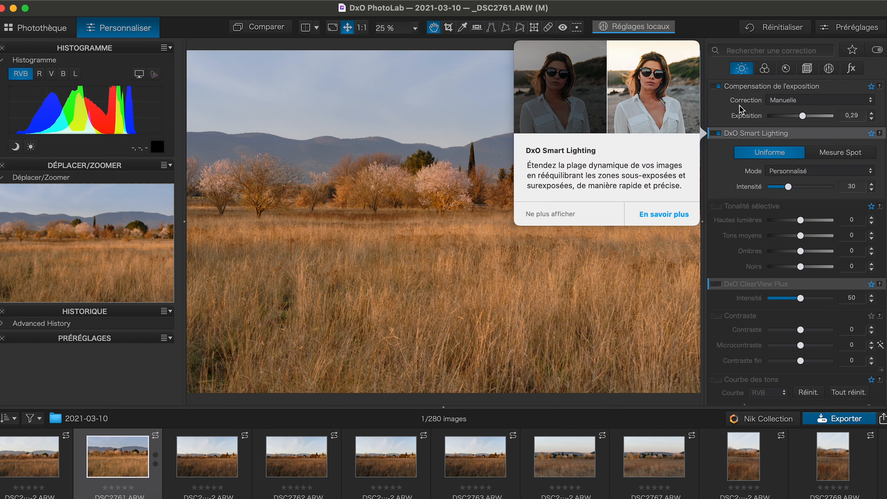
Step: Centre the TSL blue channel on a hue sampled from the sky and set that channel's luminance to -100
left_click(766, 72)
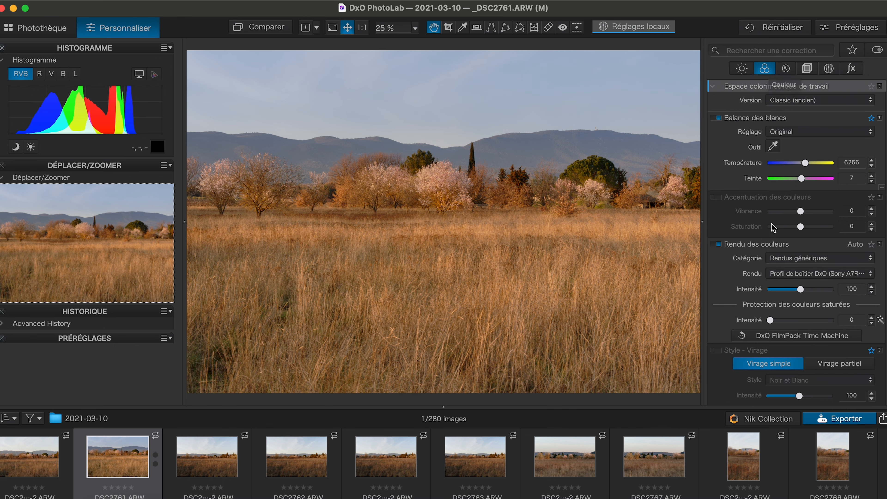
scroll(755, 262, "down", 2)
scroll(755, 262, "up", 2)
scroll(756, 203, "down", 3)
scroll(757, 203, "down", 3)
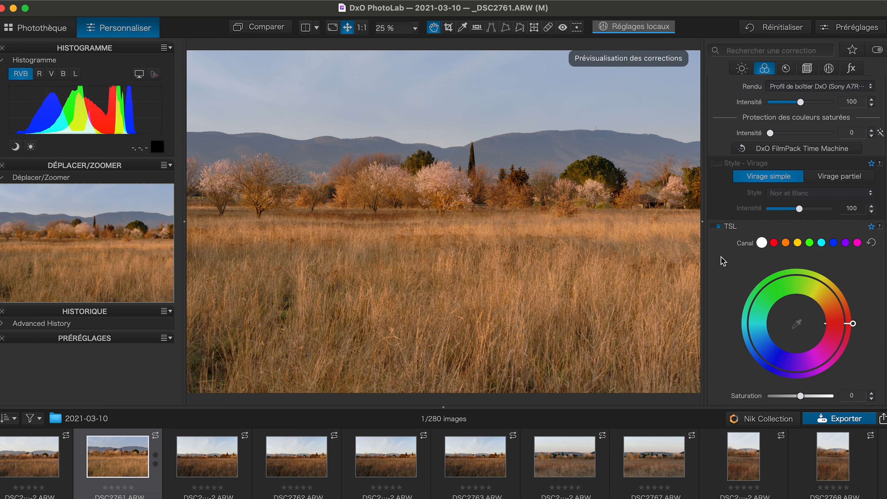
scroll(722, 261, "down", 5)
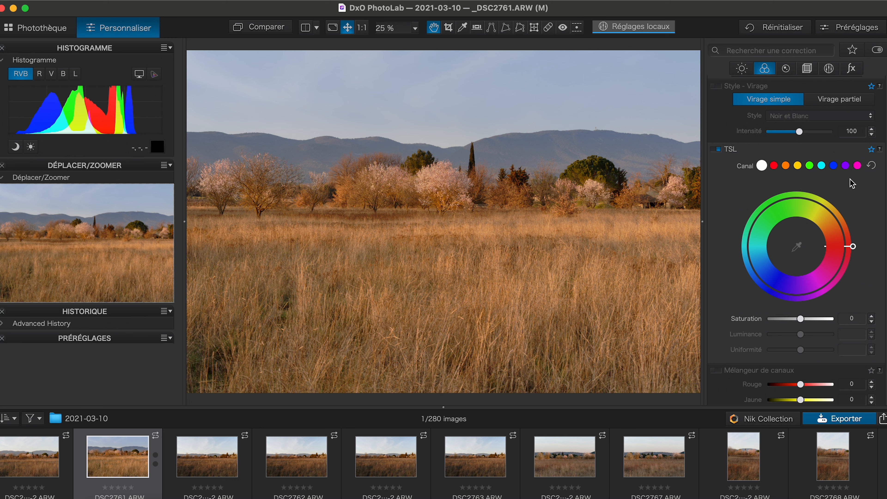
left_click(834, 166)
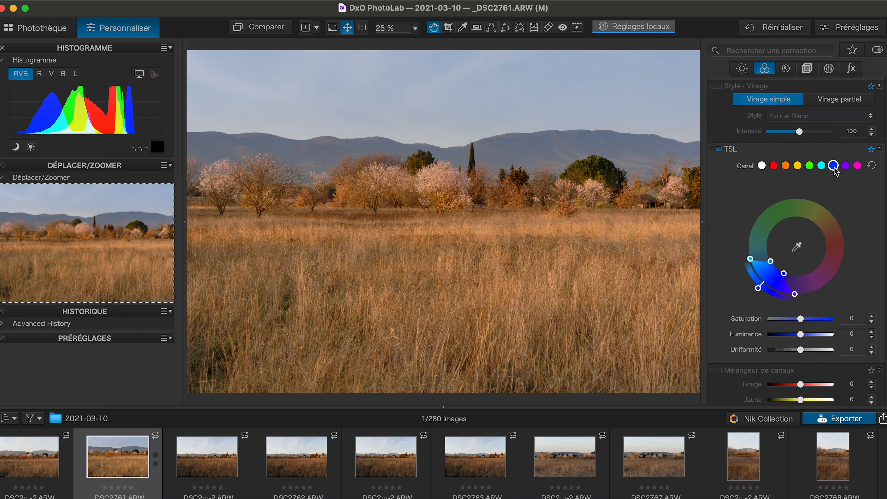
left_click(798, 248)
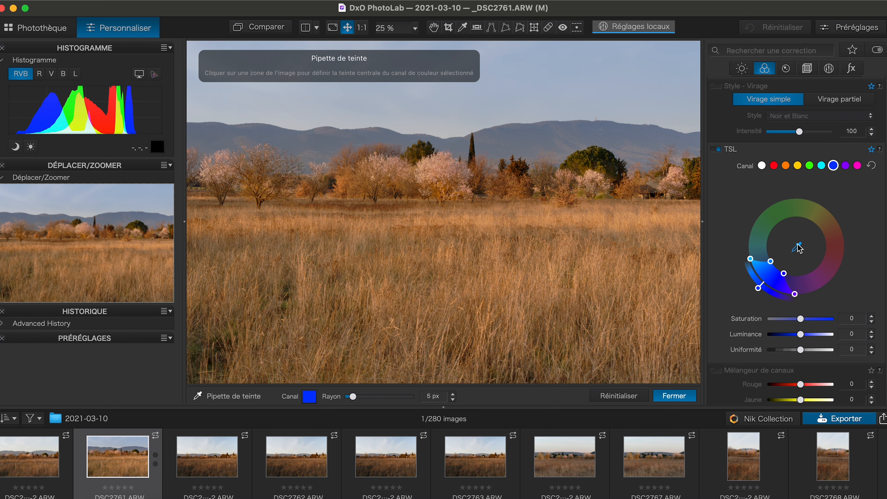
left_click(571, 70)
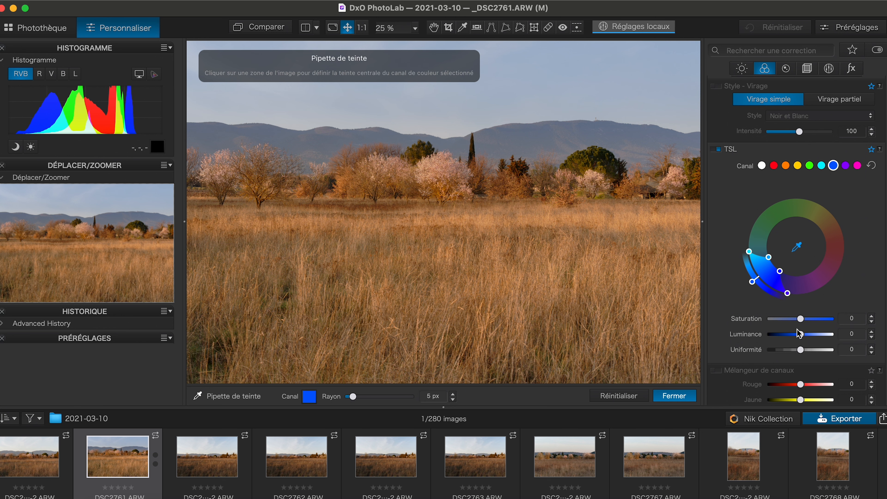
left_click_drag(800, 335, 770, 335)
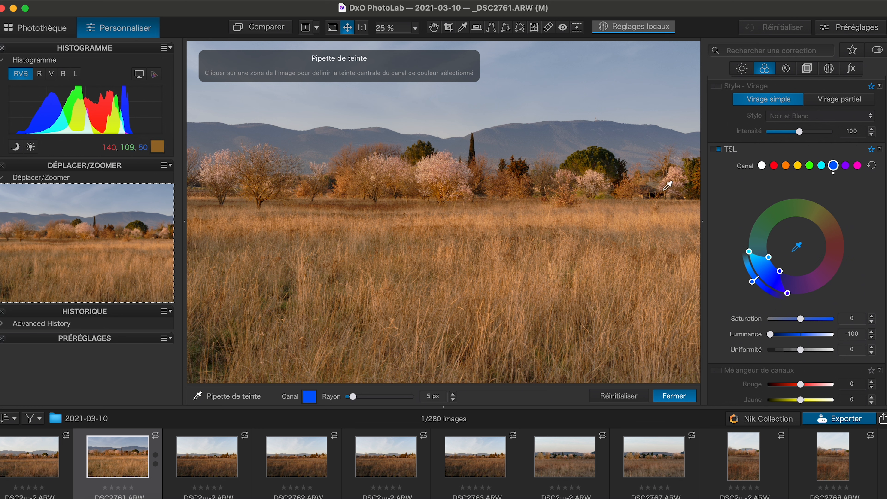
Step: Centre the TSL yellow channel on a hue sampled from the field and set saturation 14, luminance 18 and uniformity 13
left_click(798, 166)
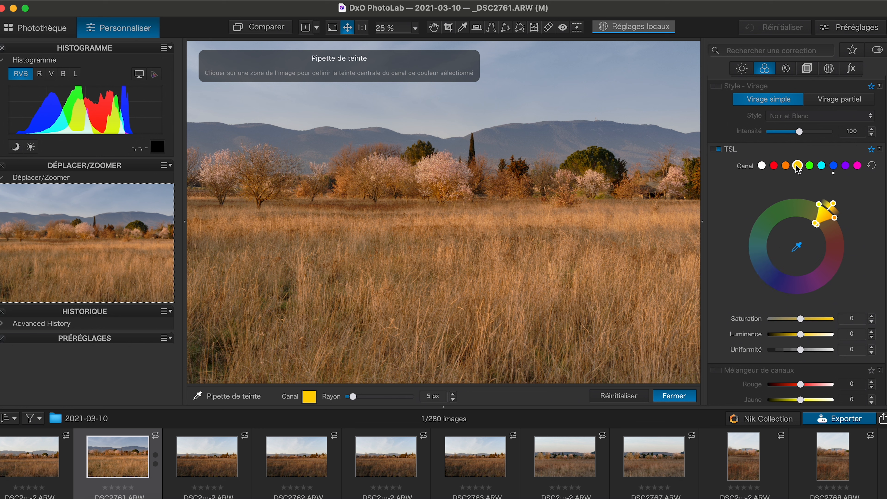
left_click(532, 222)
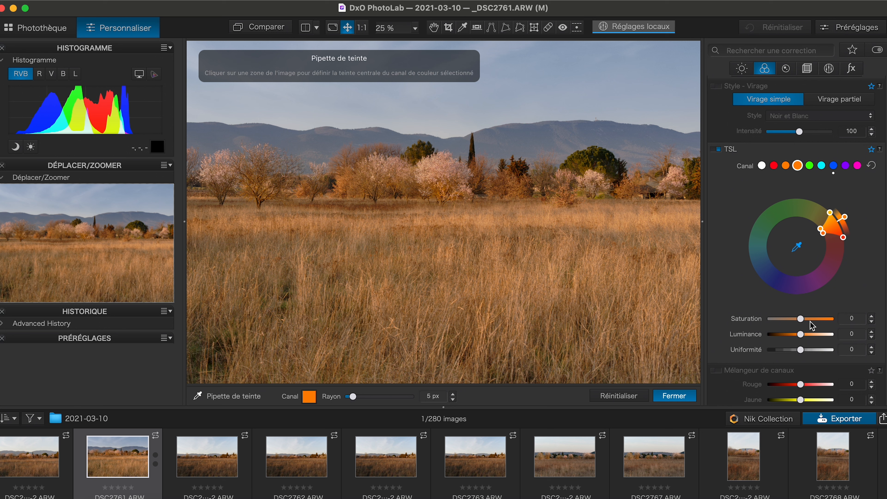
left_click_drag(804, 338, 807, 323)
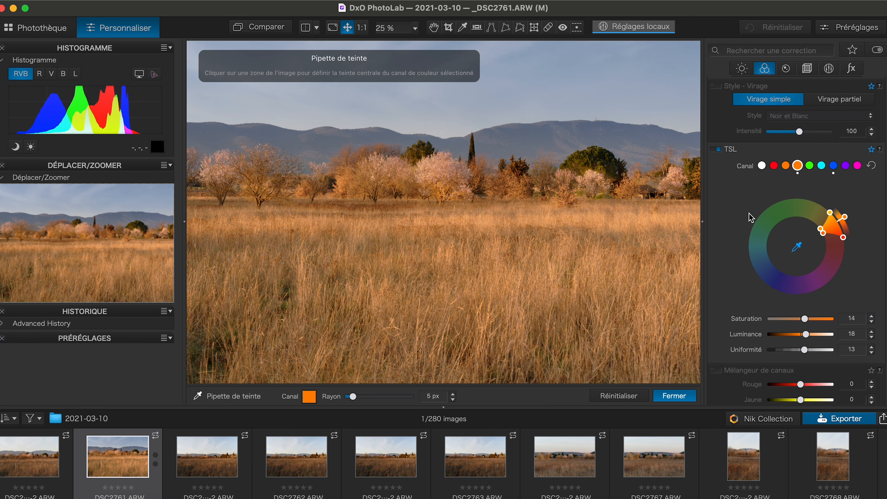
Step: Create a new local adjustment mask with a control point on the central blossoming tree, and position it with the mask displayed
left_click(616, 27)
left_click(618, 28)
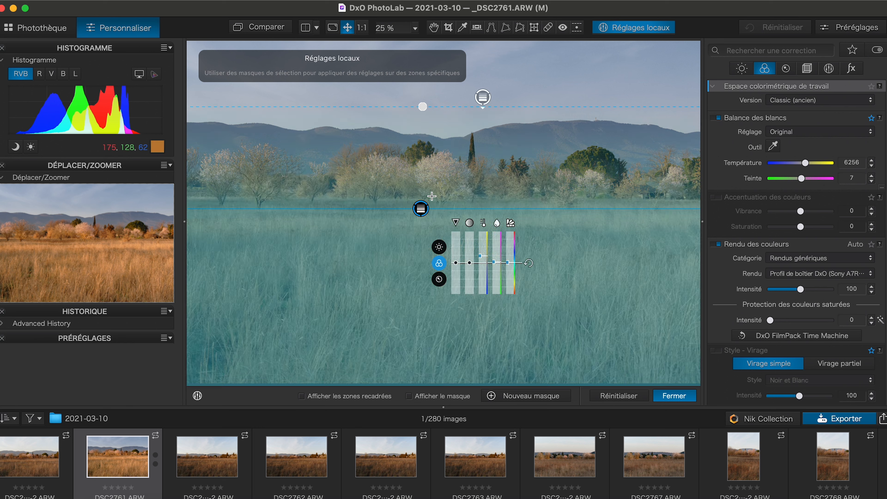
mouse_move(421, 208)
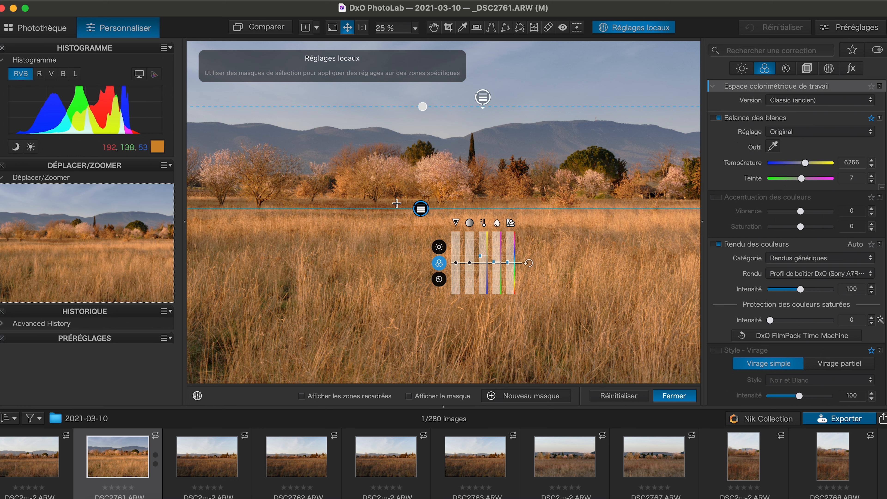
right_click(334, 241)
left_click(349, 275)
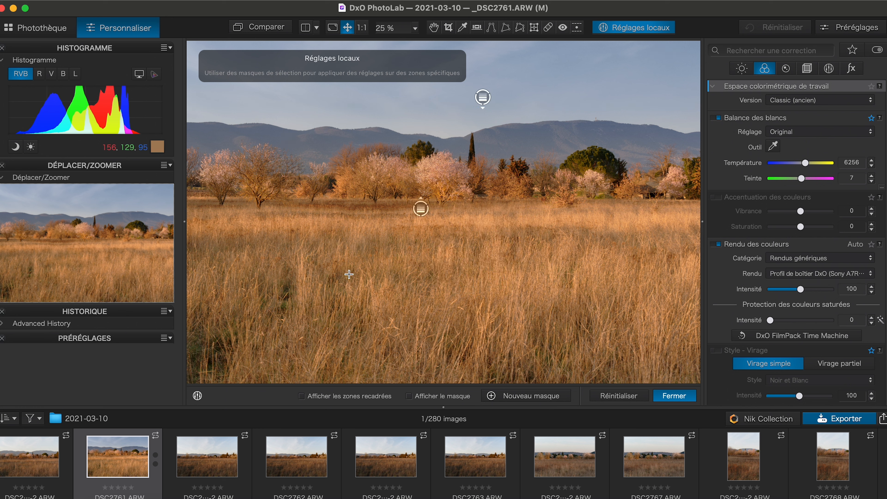
right_click(284, 237)
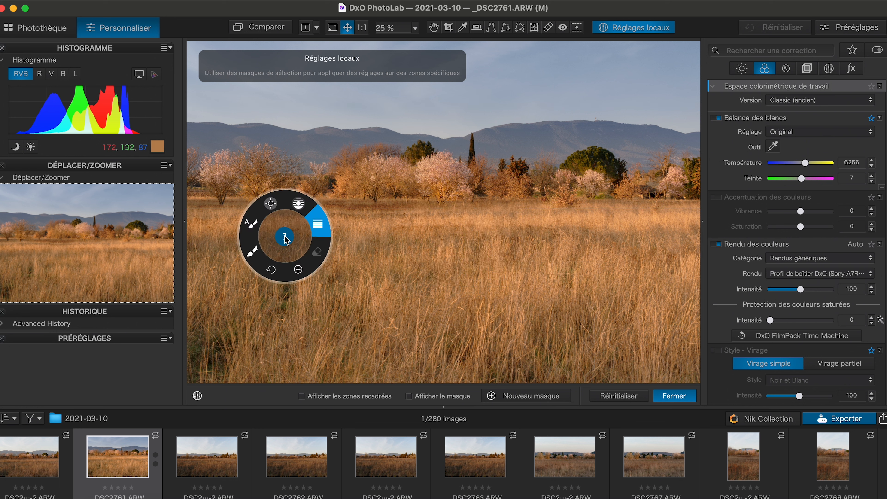
left_click(273, 208)
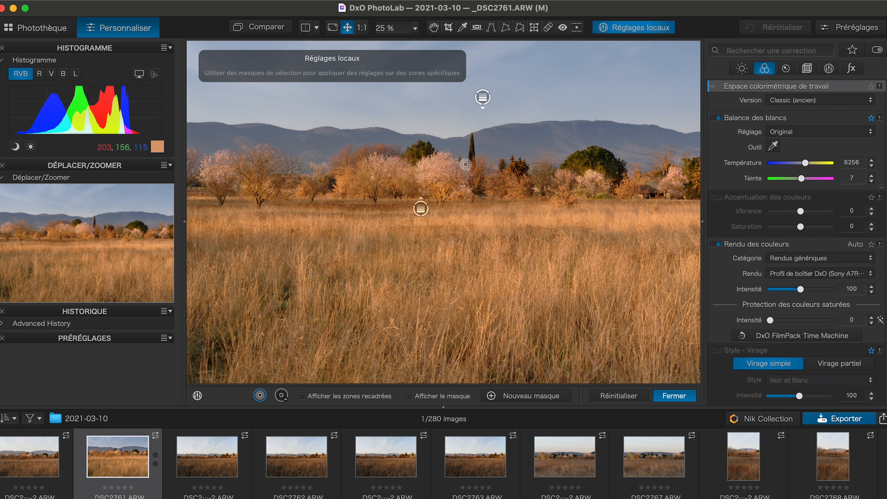
left_click(427, 163)
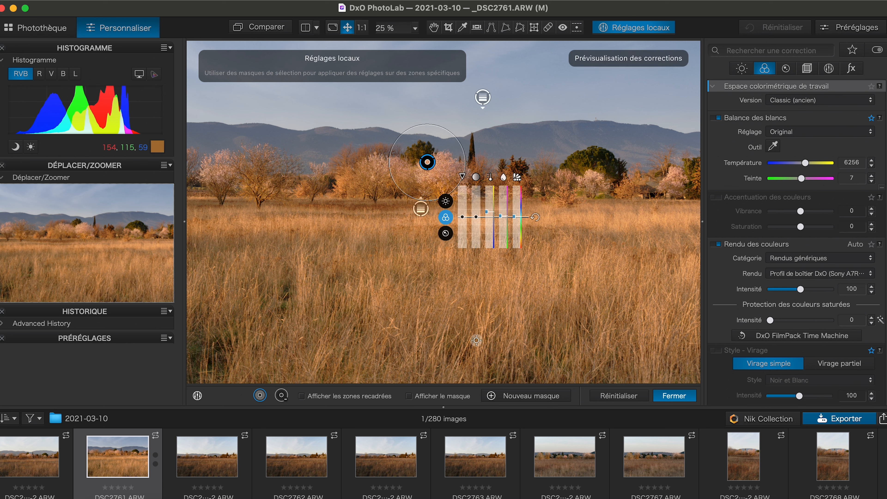
left_click(409, 396)
left_click_drag(427, 163, 437, 172)
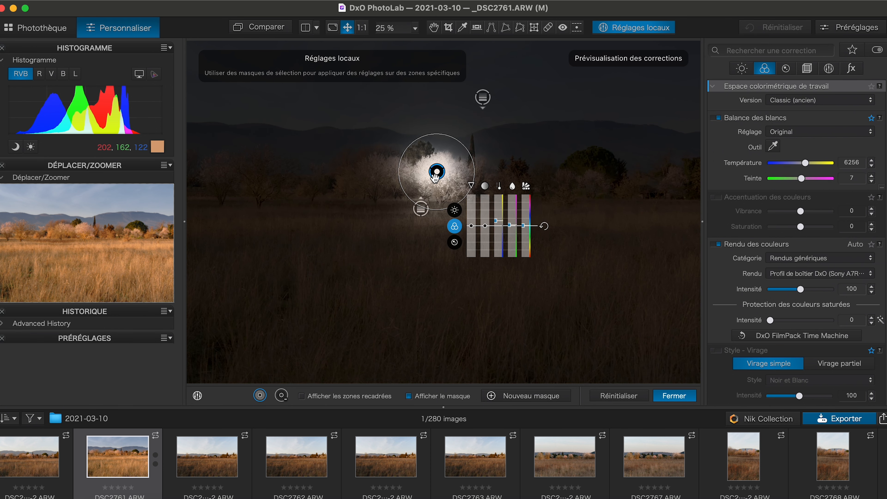
Step: Add control points to the same mask on the other blossoming trees left of centre, resizing their circles to fit the trees
left_click(393, 162)
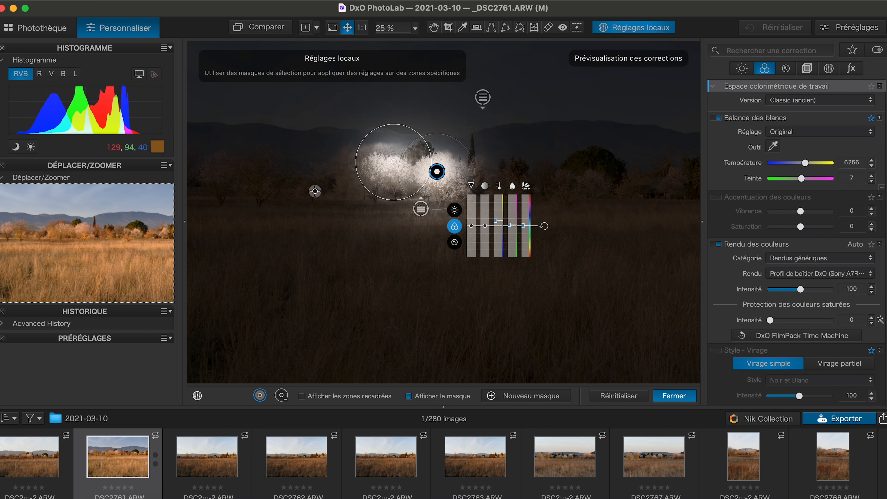
left_click(216, 156)
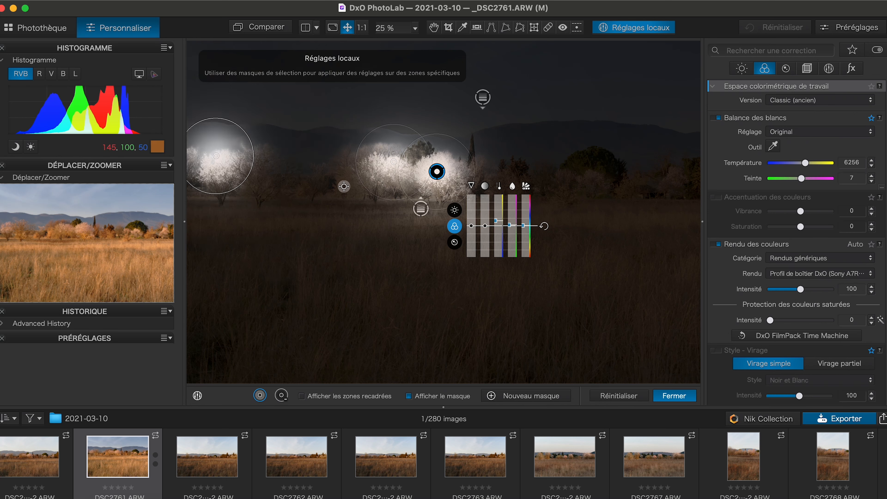
left_click(325, 165)
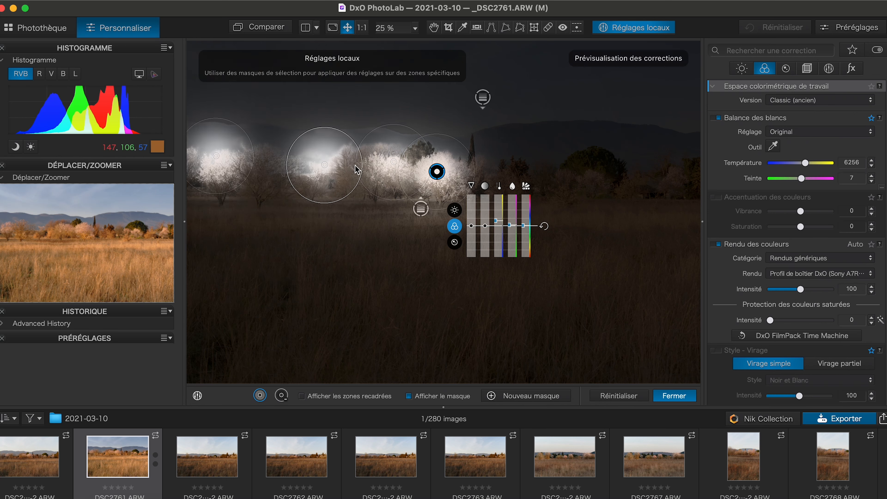
left_click_drag(338, 130, 324, 170)
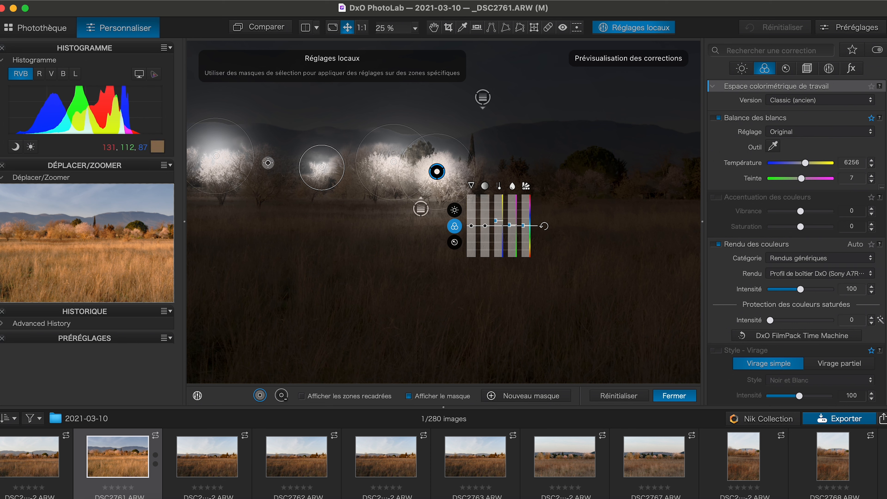
left_click(266, 152)
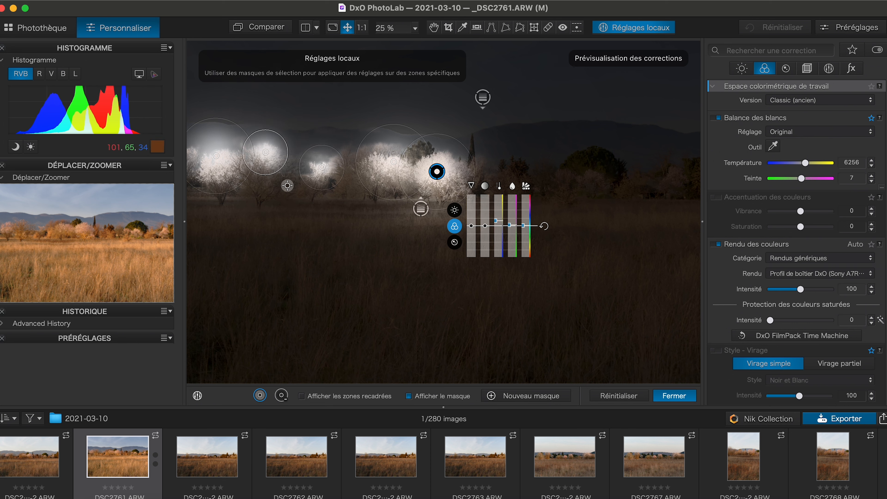
left_click_drag(285, 163, 288, 166)
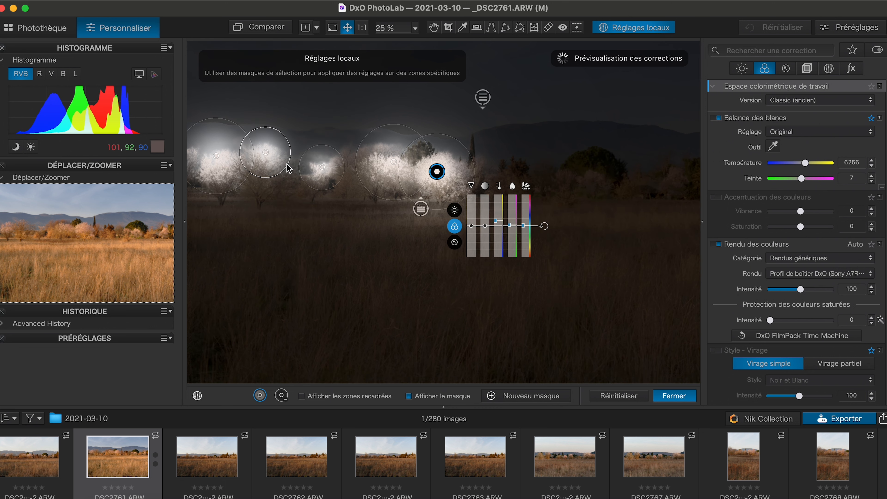
left_click_drag(237, 121, 234, 141)
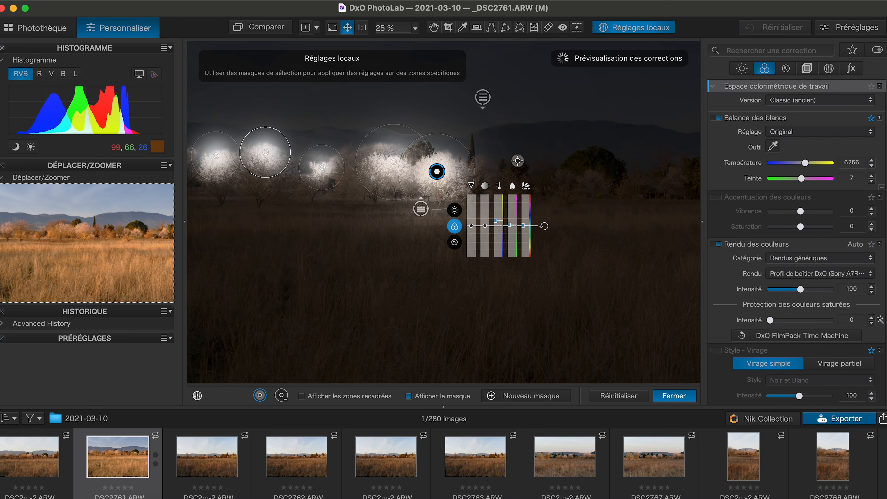
Step: Add control points on the three blossoming trees at the right, shrinking the middle circle and enlarging the one around the green tree
left_click(591, 174)
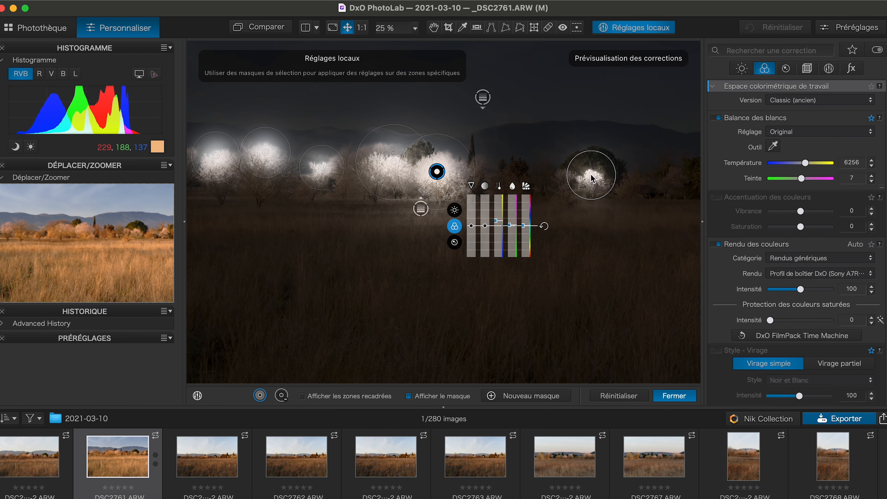
left_click(675, 172)
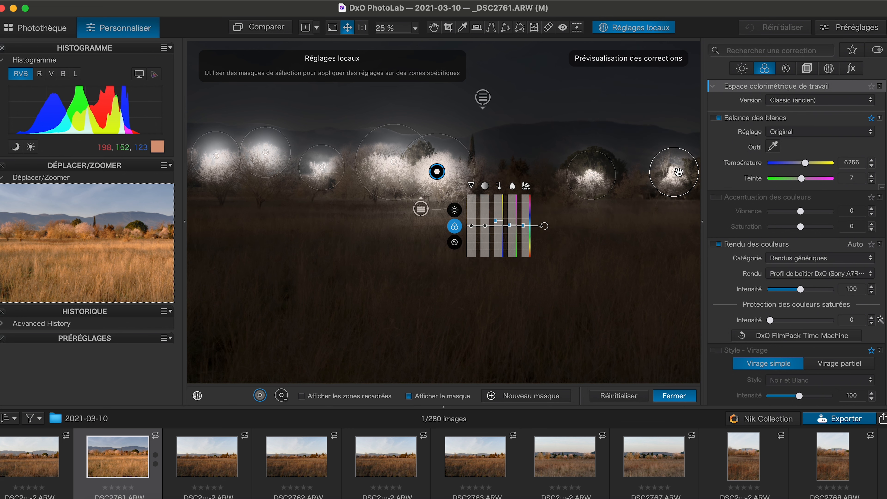
left_click(629, 185)
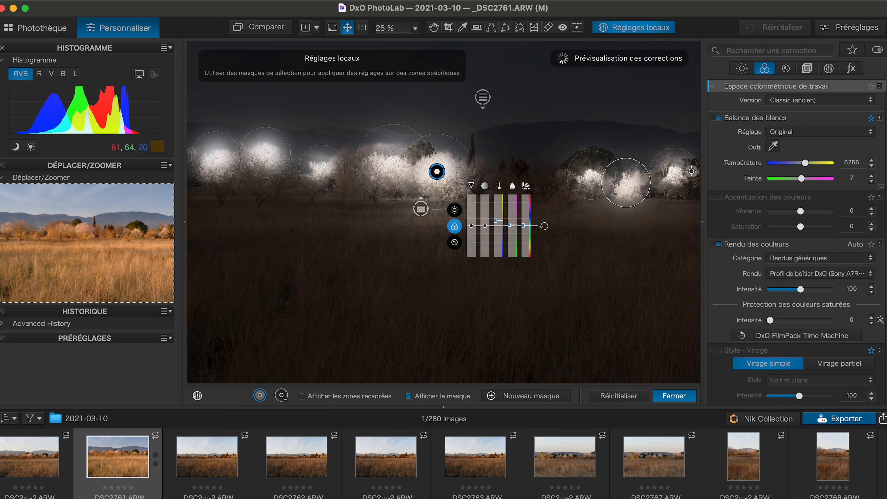
left_click_drag(639, 162, 632, 174)
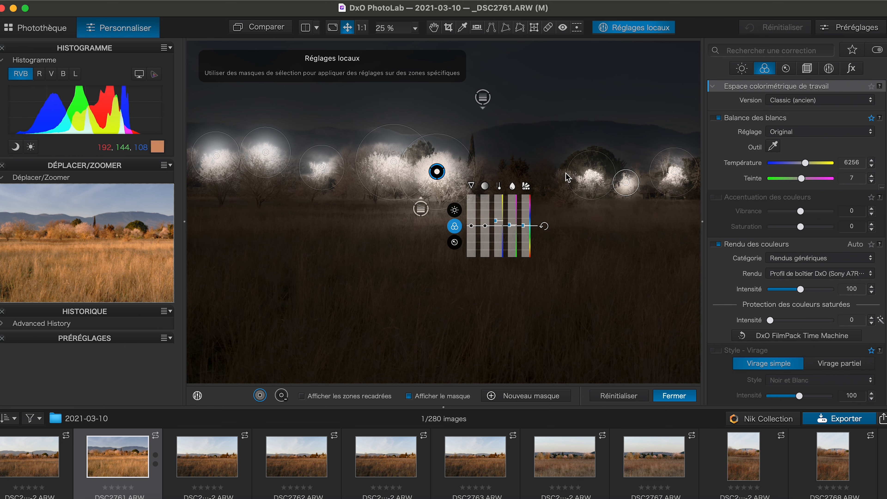
left_click_drag(569, 173, 548, 173)
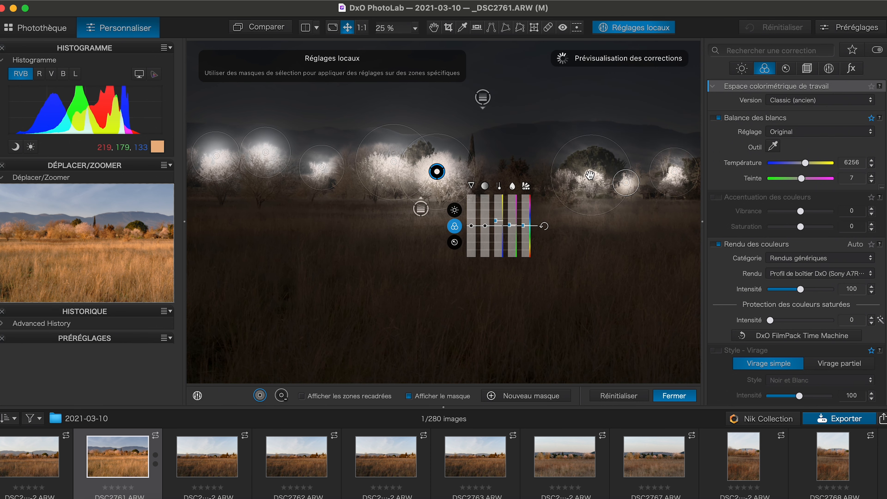
left_click_drag(591, 175, 586, 176)
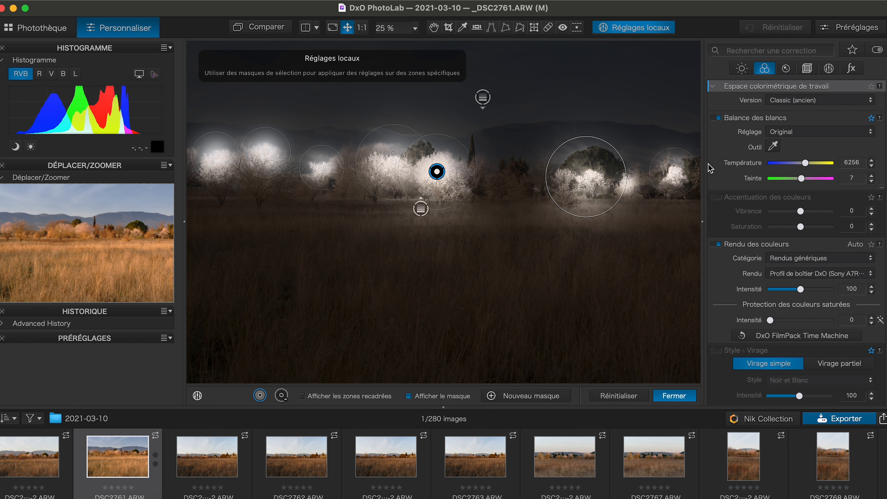
Step: Hide the mask display and raise the exposure of the blossom control points slightly
left_click(410, 397)
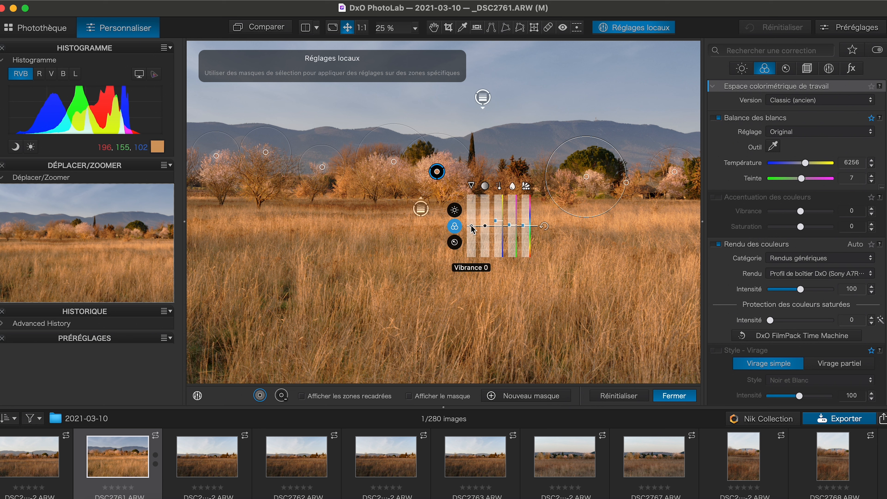
left_click(460, 212)
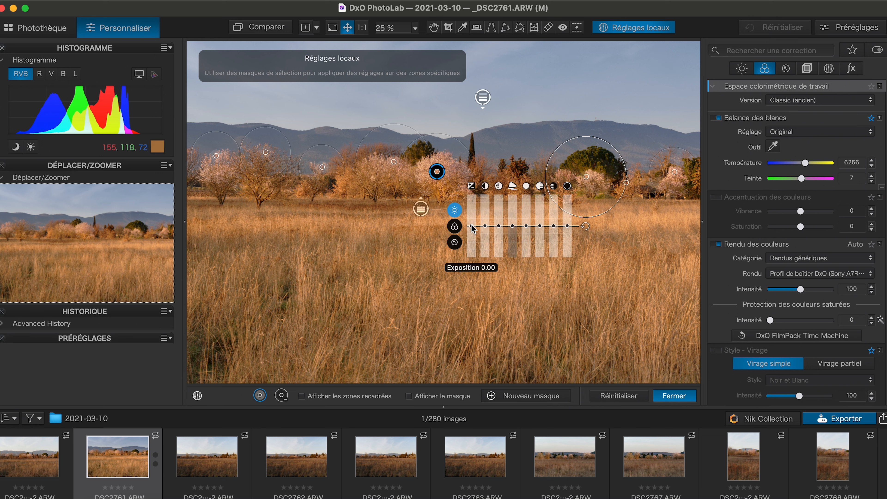
left_click_drag(472, 227, 471, 225)
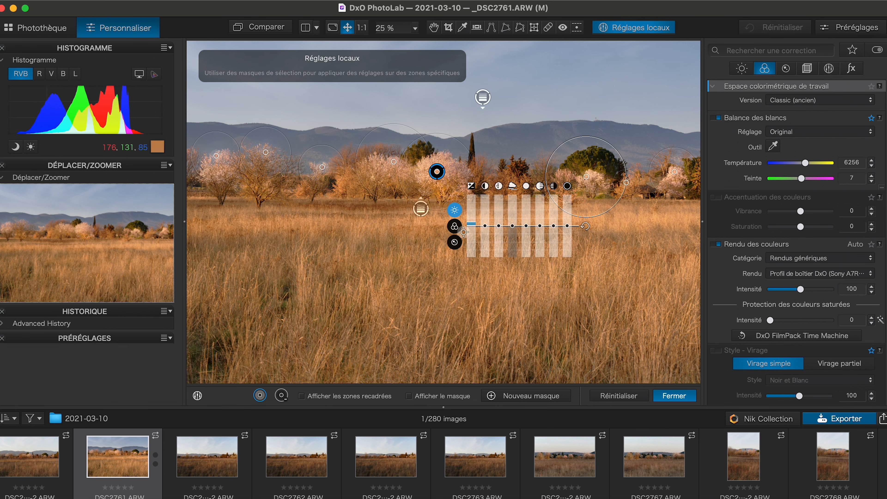
Step: Cool the blossom control points' colour temperature to 5112 and fine-tune their tint
left_click(455, 227)
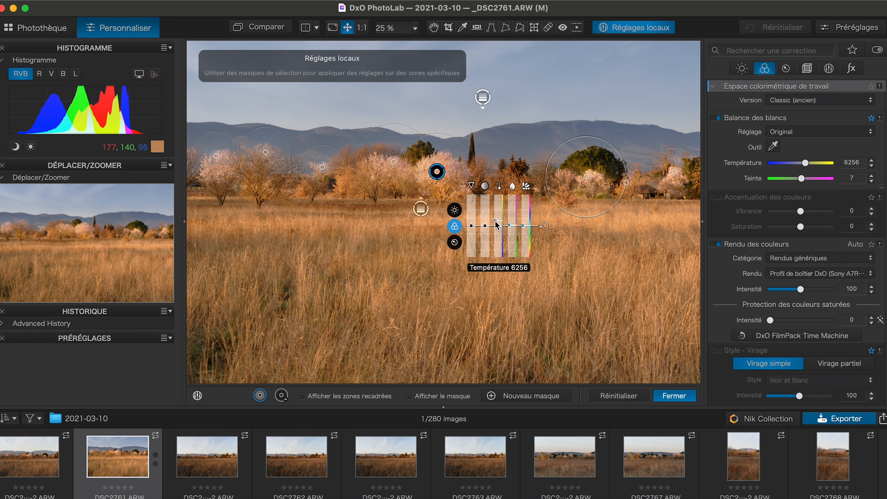
left_click_drag(497, 221, 497, 230)
left_click_drag(496, 230, 497, 231)
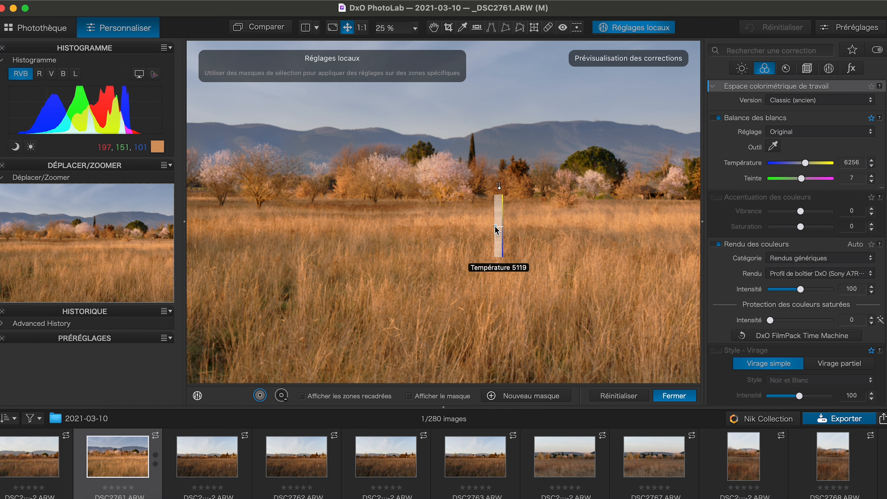
left_click_drag(496, 231, 496, 231)
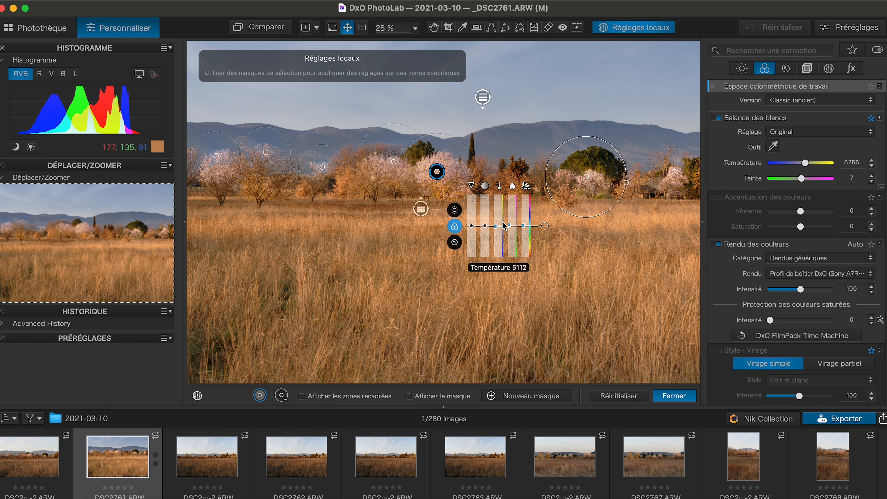
left_click_drag(510, 227, 510, 228)
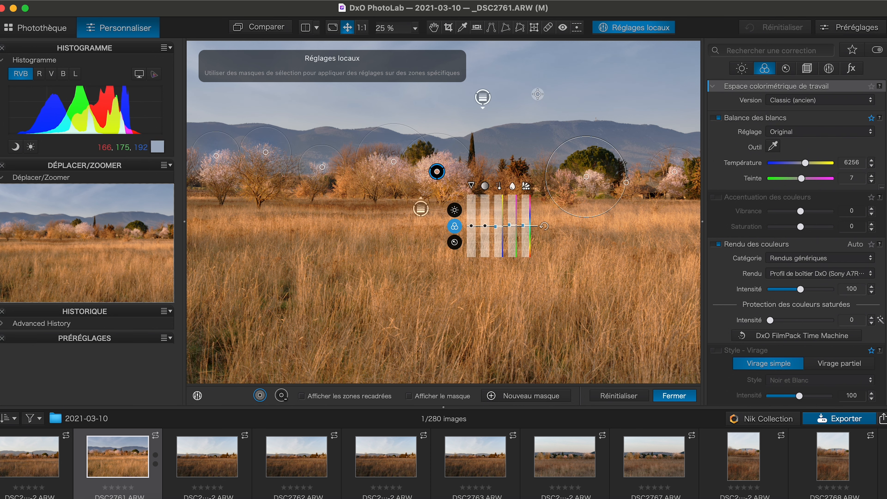
Step: Move the sky's graduated filter slightly lower and increase its ClearView Plus
left_click(481, 100)
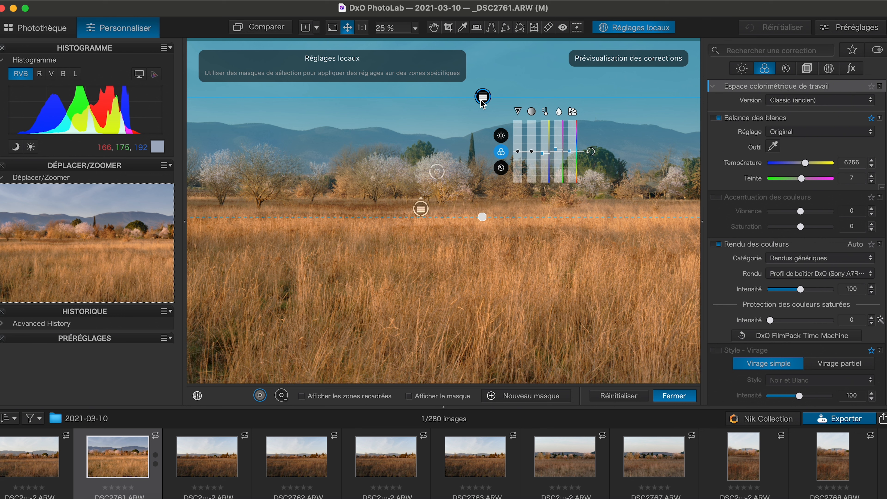
left_click_drag(483, 97, 483, 110)
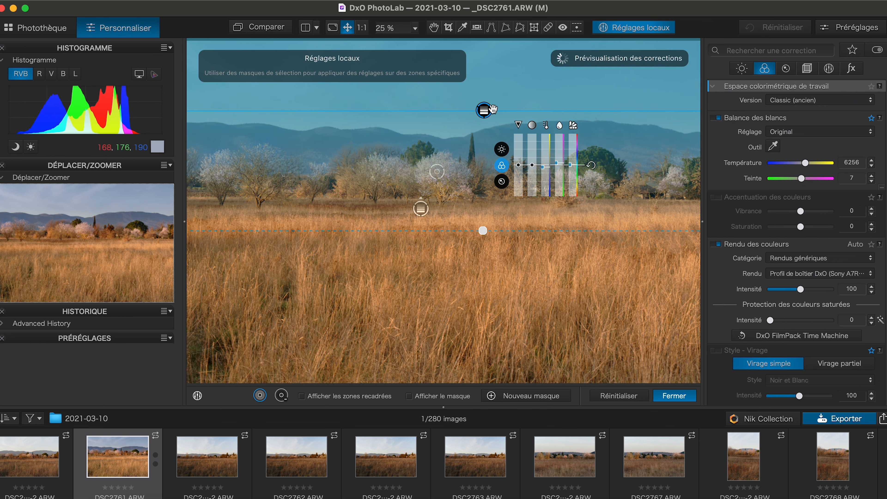
left_click(501, 149)
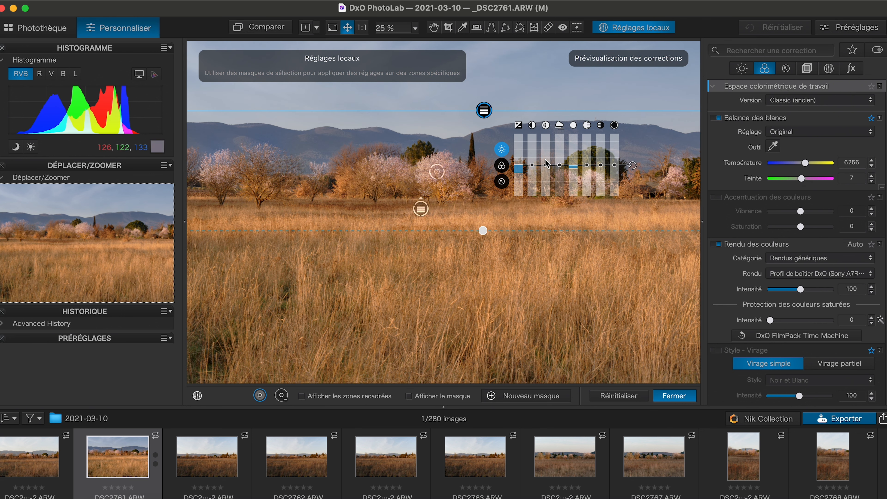
left_click_drag(560, 168, 558, 147)
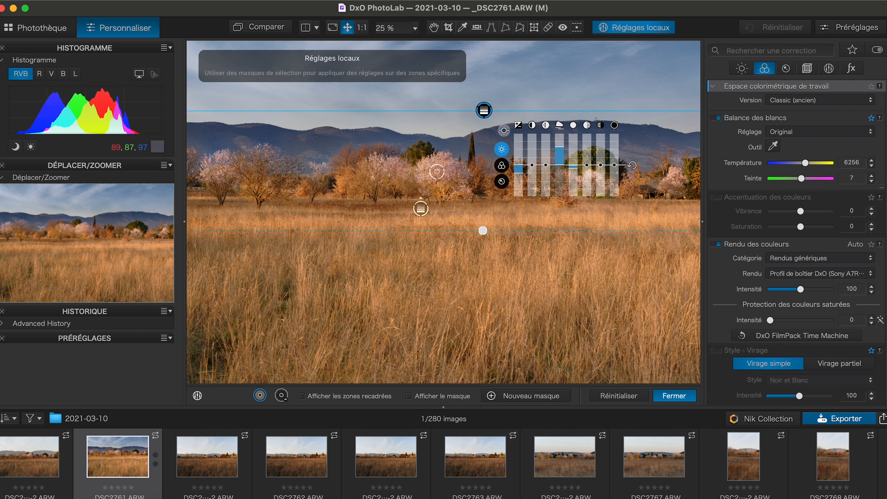
Step: In a new mask, add two control points with a reduced radius on the far-left mountains and check their mask coverage
right_click(326, 223)
left_click(340, 255)
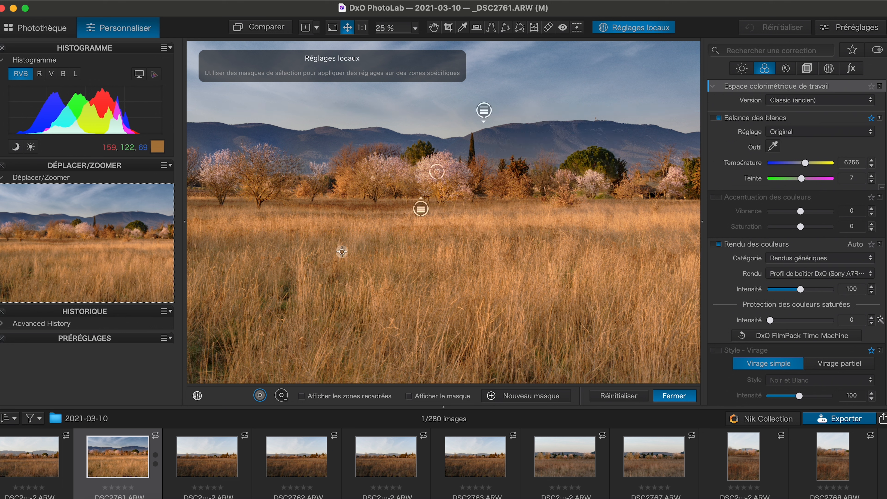
left_click(211, 136)
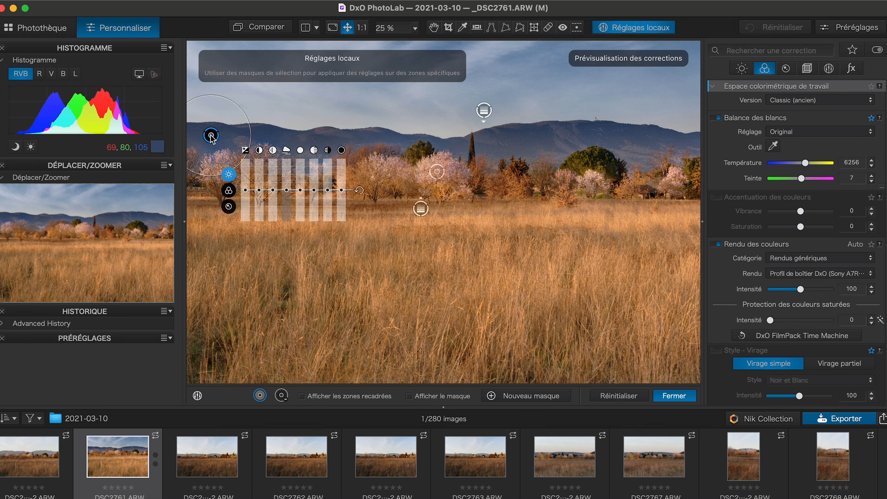
left_click_drag(226, 97, 232, 114)
left_click(266, 135)
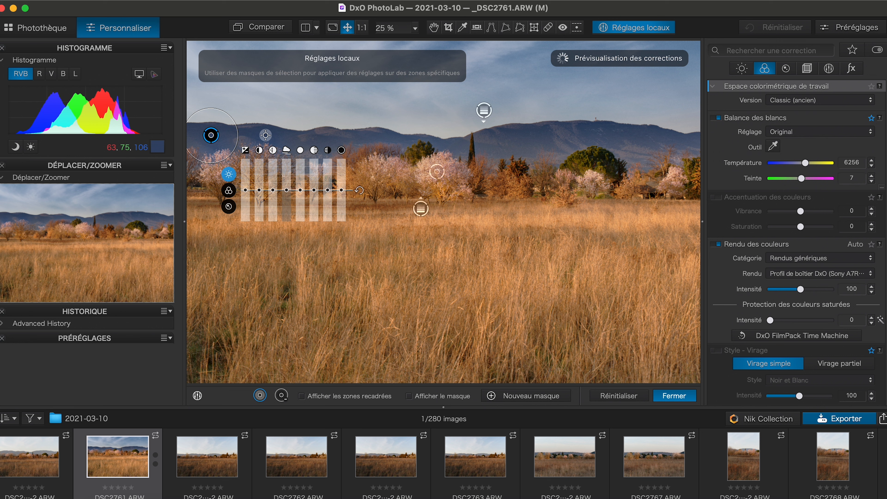
left_click(409, 396)
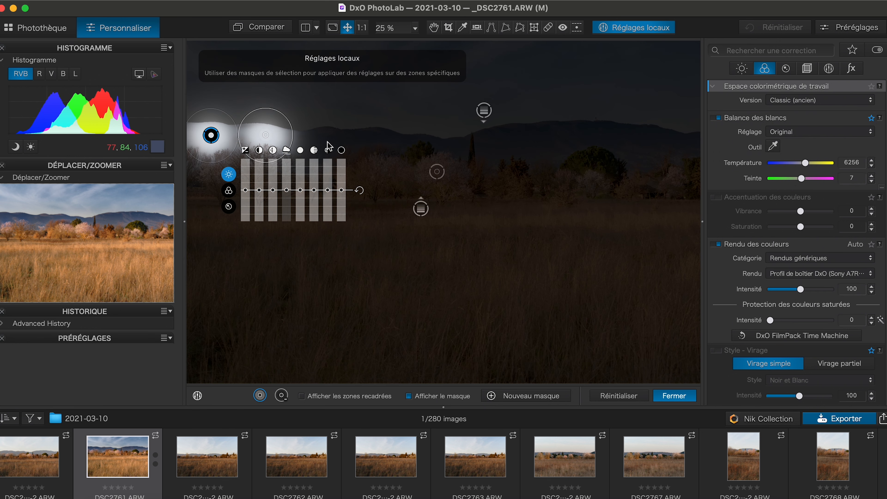
left_click(409, 396)
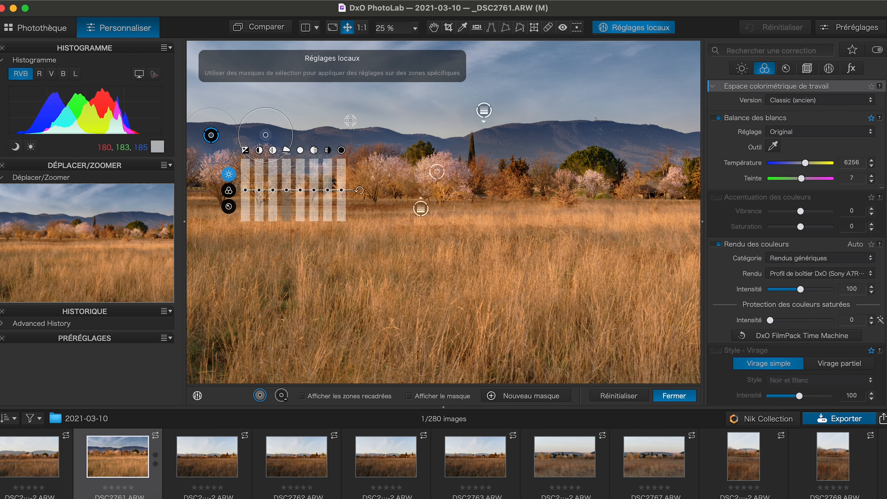
Step: Add eight more control points along the rest of the mountain range, using the mask display to fill the gap by the cypress
left_click(389, 137)
left_click(325, 139)
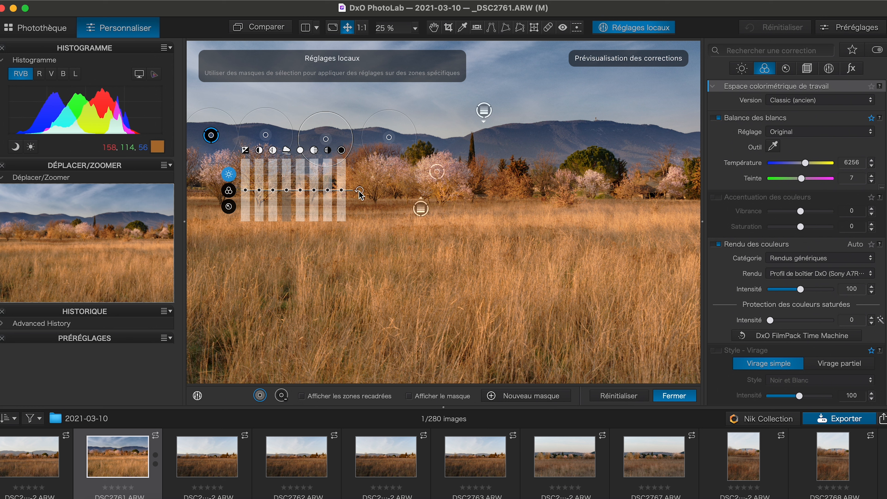
left_click(446, 145)
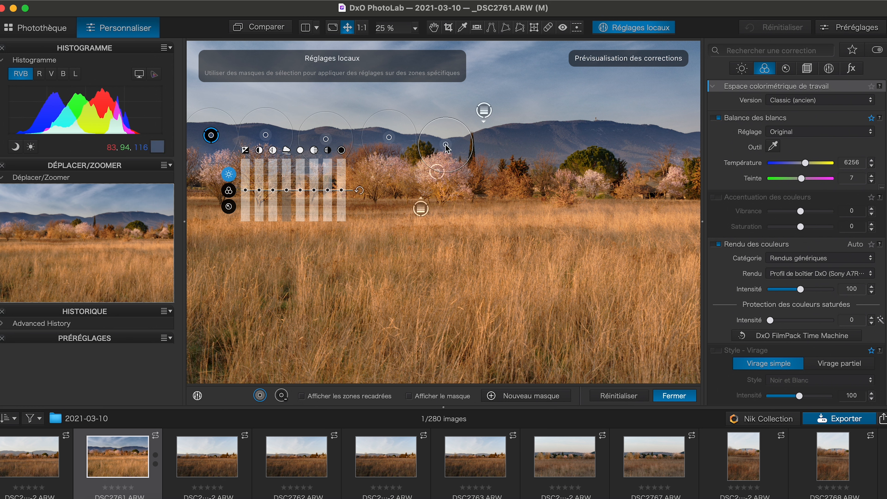
left_click(538, 136)
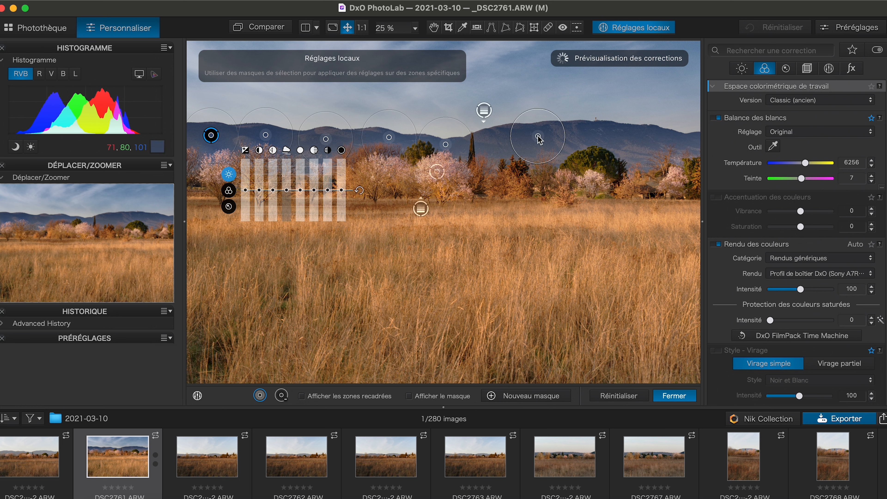
left_click(587, 136)
left_click(633, 133)
left_click(679, 140)
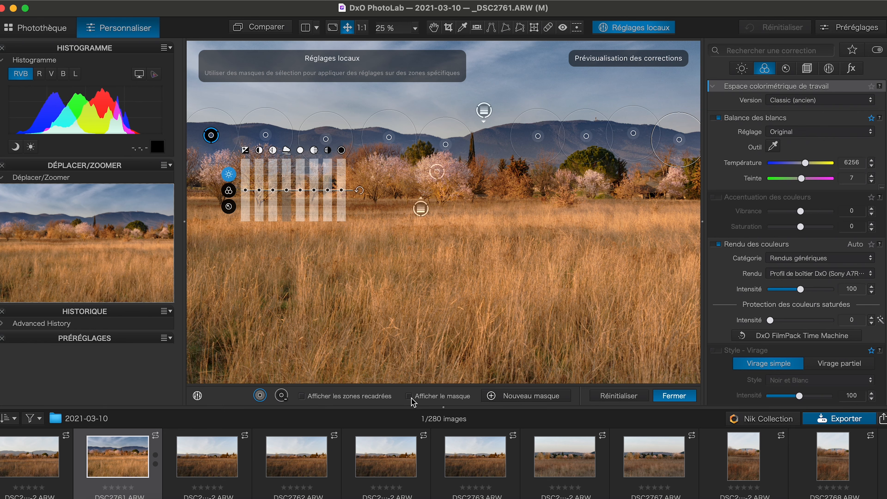
left_click(410, 397)
left_click(490, 143)
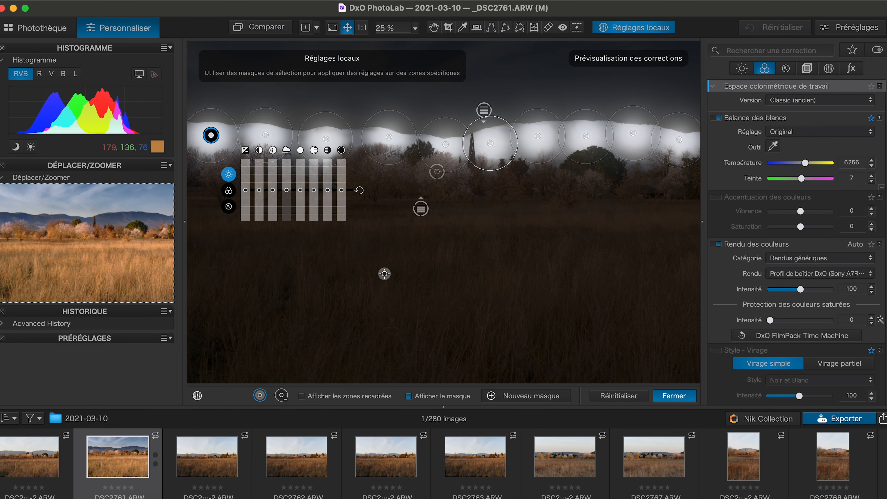
left_click(409, 397)
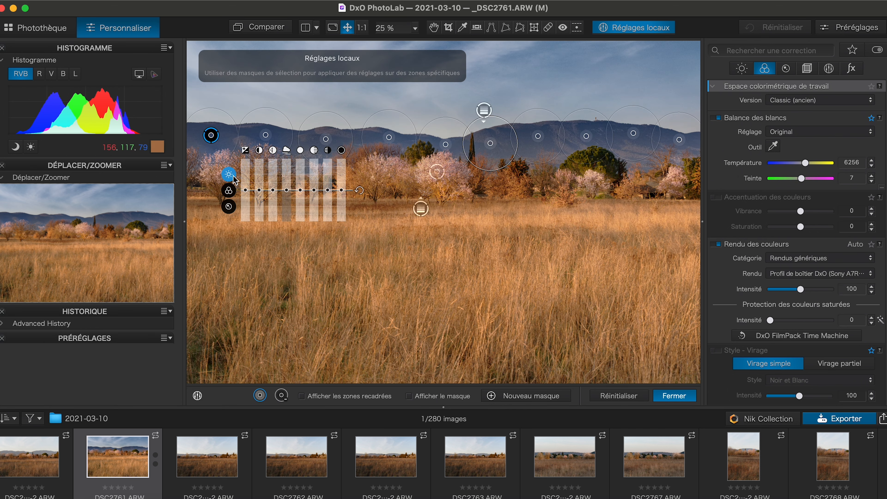
Step: Lower the saturation of the mountain control points to about -41
left_click(229, 190)
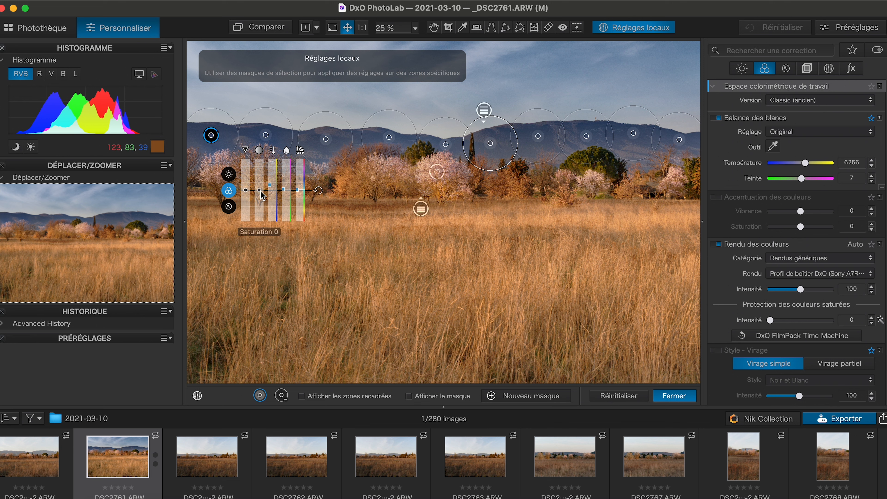
left_click_drag(260, 191, 264, 204)
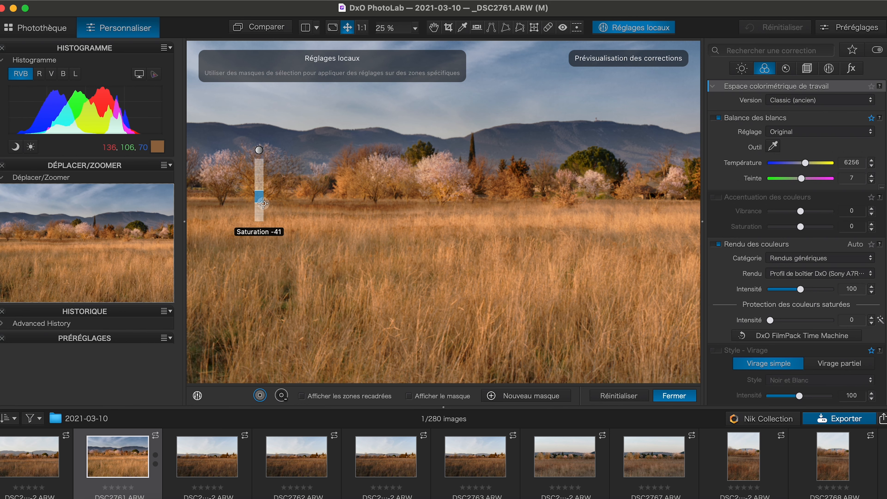
left_click_drag(263, 204, 262, 203)
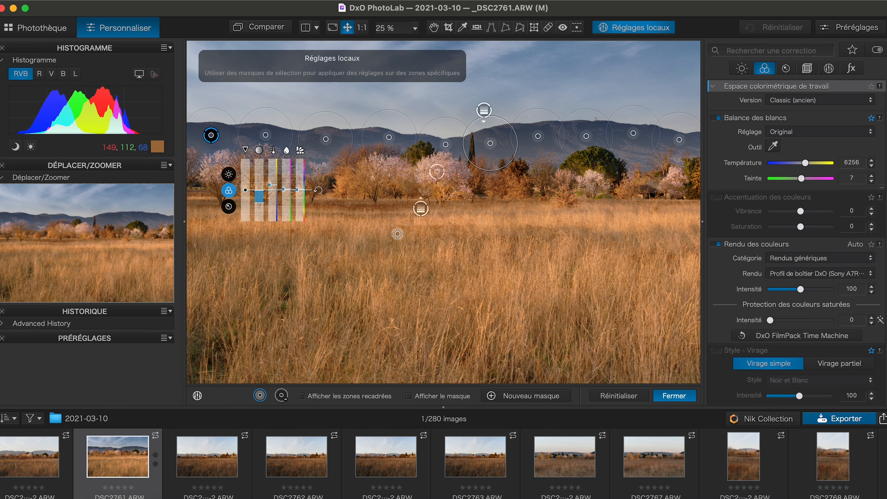
Step: Move the sky's graduated filter slightly lower onto the mountain ridge and set its saturation to 11
left_click(484, 110)
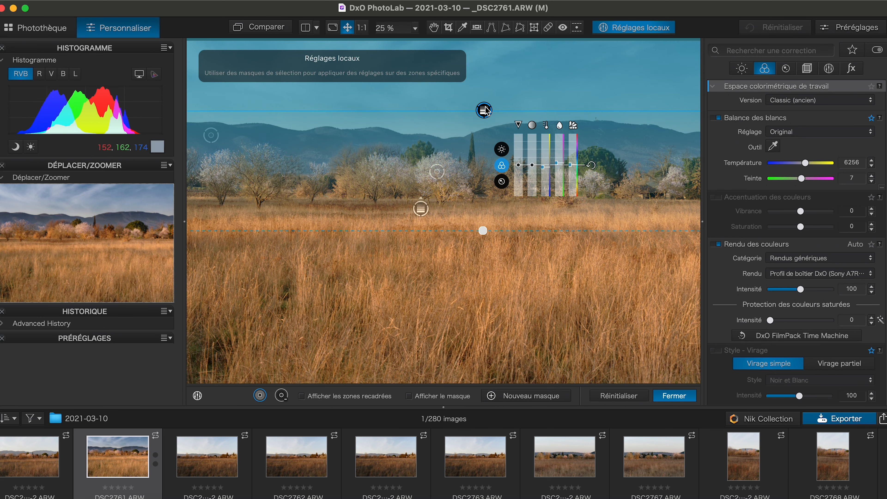
left_click_drag(485, 110, 486, 125)
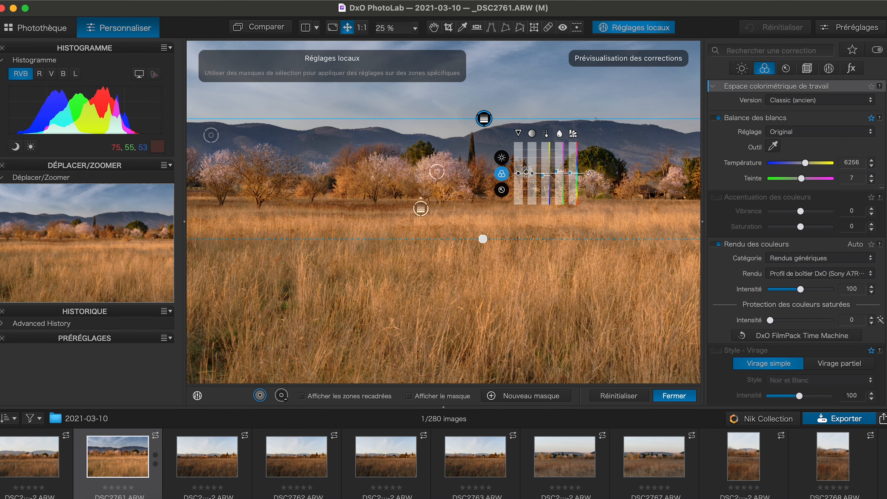
left_click_drag(532, 174, 533, 174)
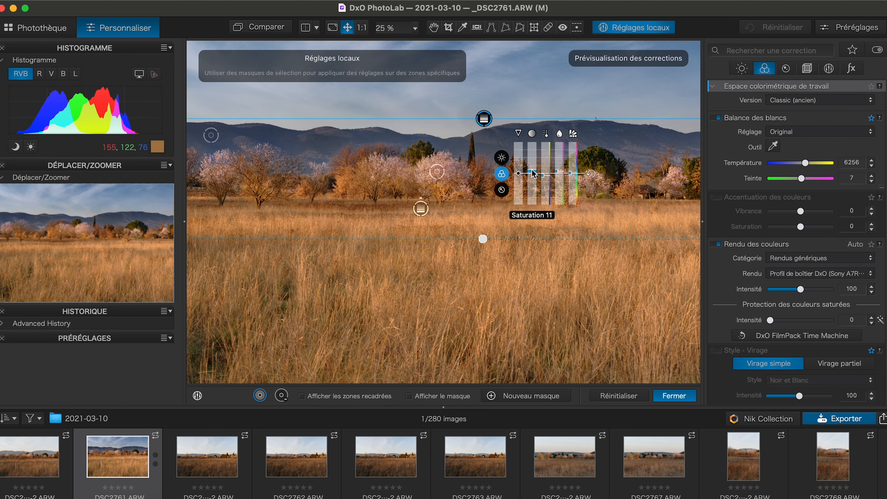
mouse_move(477, 117)
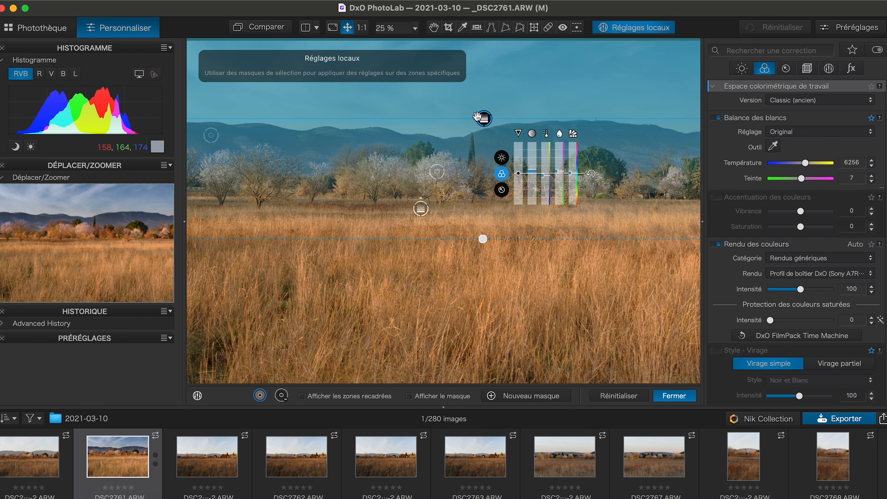
left_click_drag(482, 119, 482, 117)
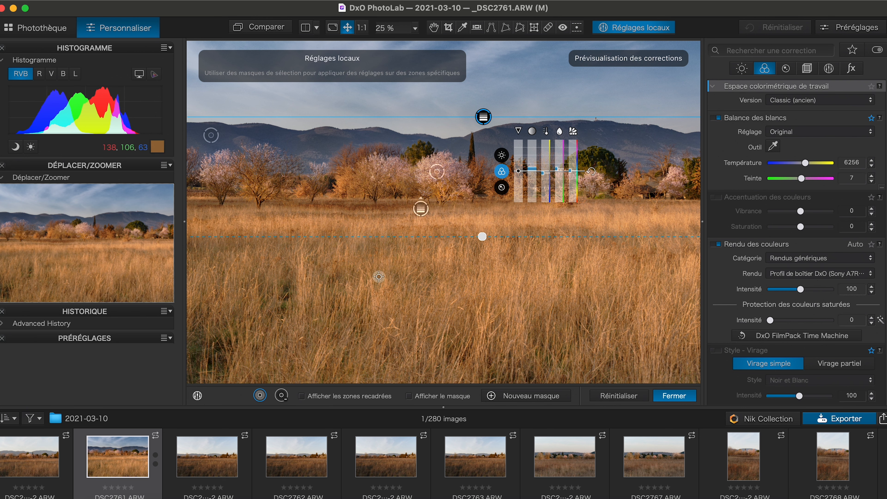
Step: In a new mask, place a graduated filter running from the foreground grass up to the mountains
right_click(418, 262)
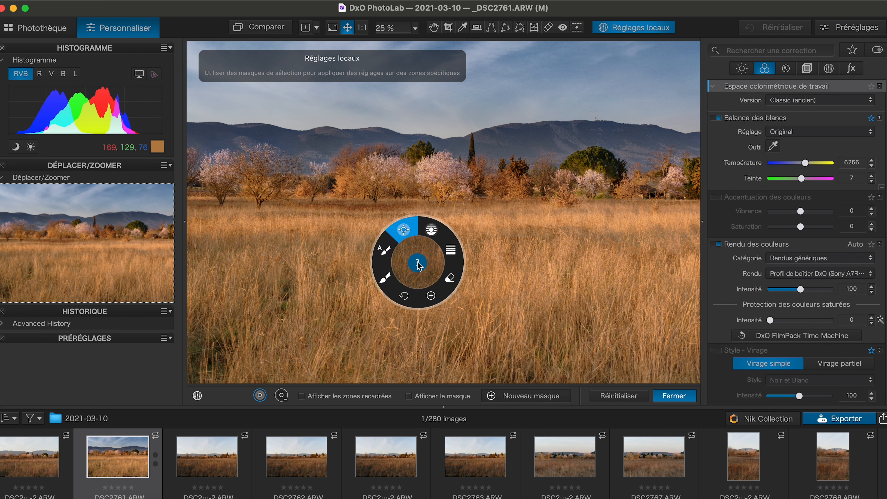
left_click(428, 293)
right_click(413, 254)
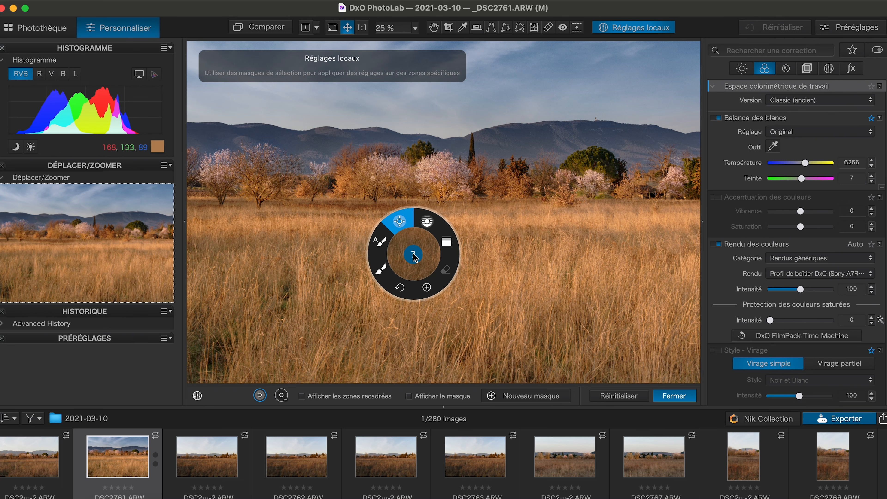
left_click(452, 243)
left_click_drag(443, 327, 446, 131)
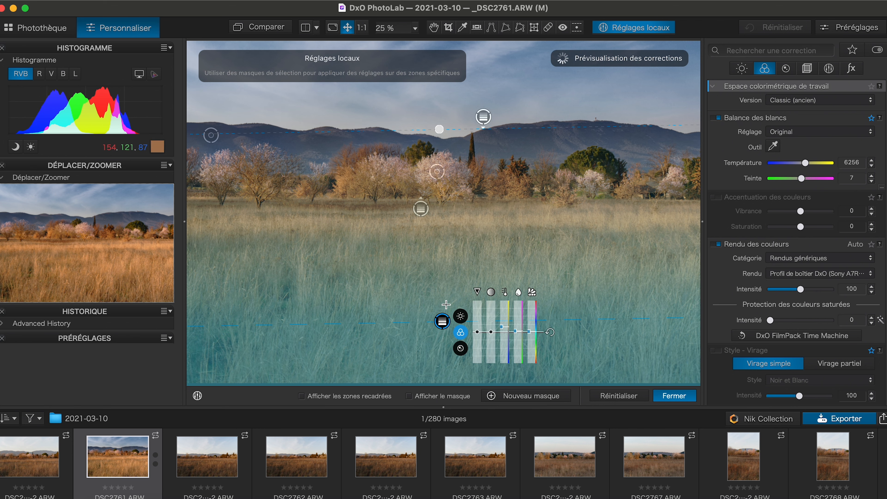
Step: Lower the foreground graduated filter's exposure slightly and set its ClearView Plus to 19
left_click(461, 316)
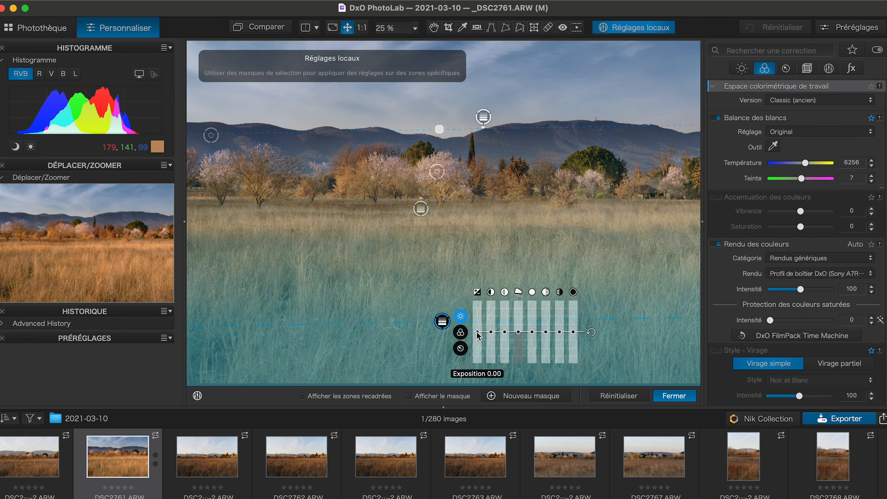
left_click_drag(476, 334, 477, 336)
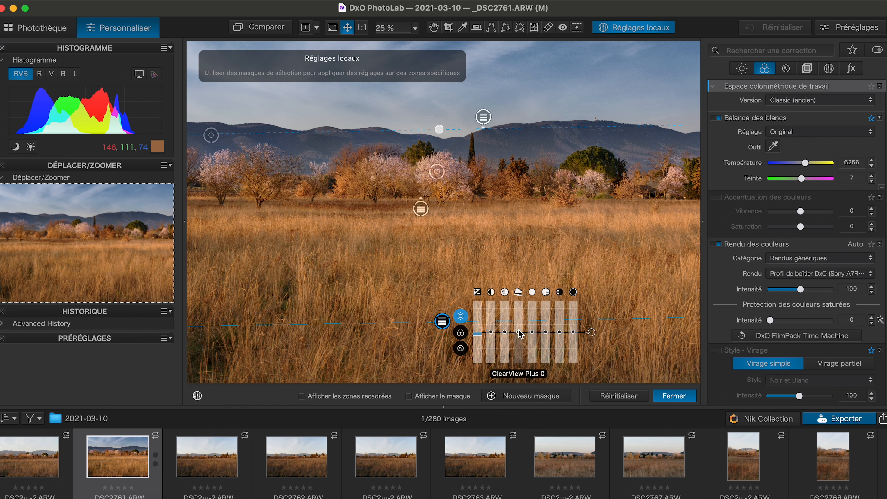
left_click_drag(521, 336, 521, 329)
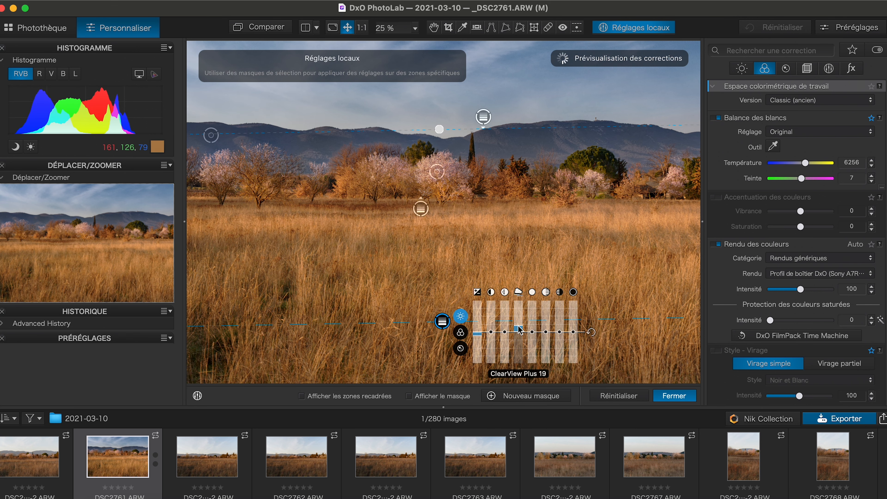
Step: Set the highlights of the graduated filter at the field's far edge to 33 and close the local adjustments
left_click(421, 208)
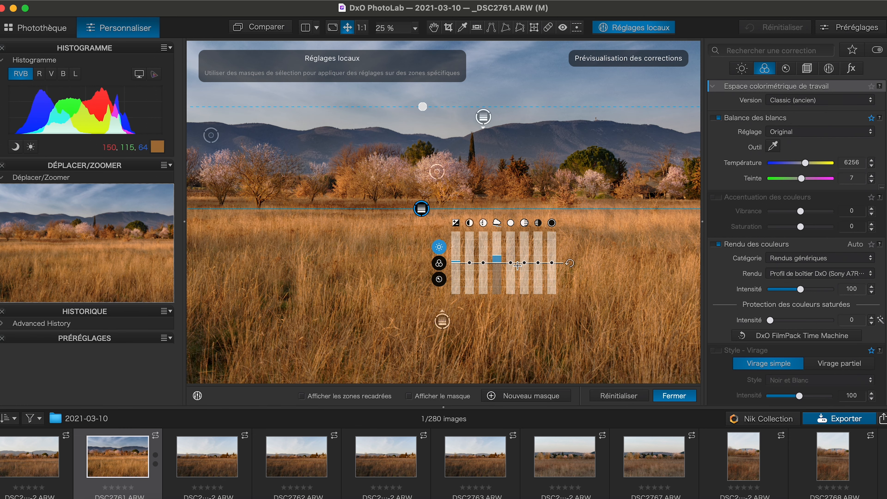
left_click_drag(512, 268, 511, 258)
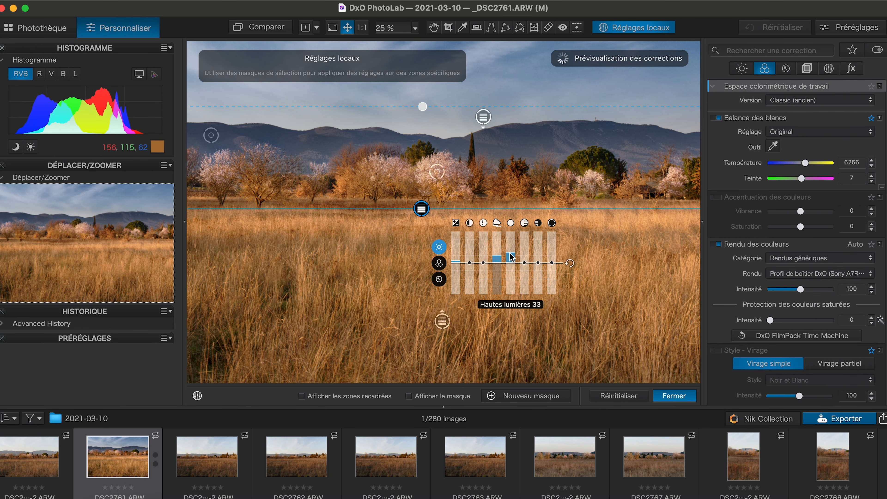
key("Escape")
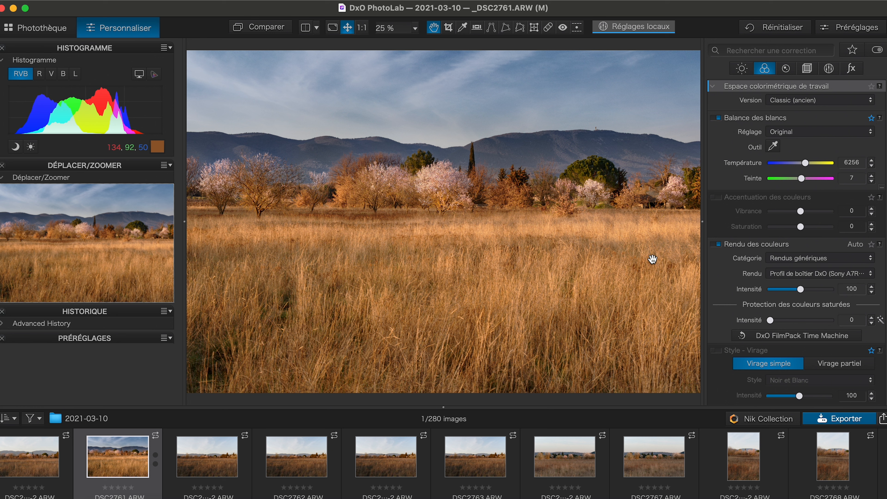
Step: Enable the colour accentuation correction and set vibrance to -8 and saturation to -6
left_click(718, 198)
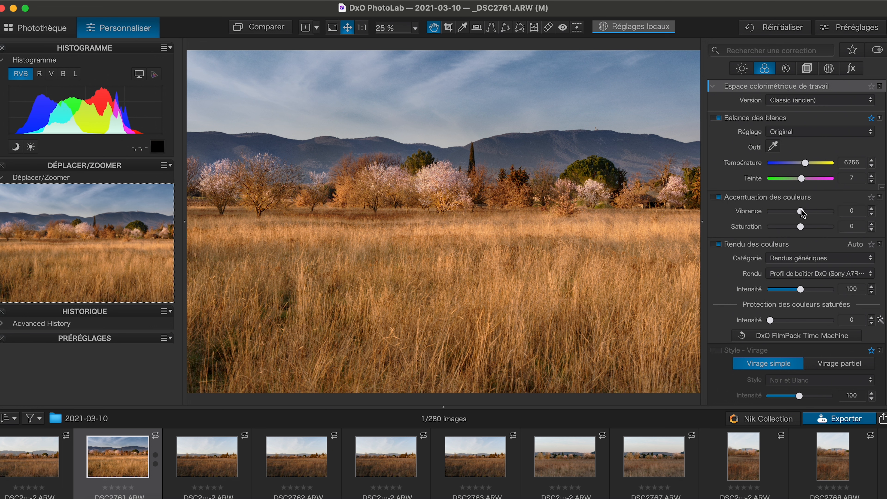
left_click_drag(800, 211, 800, 211)
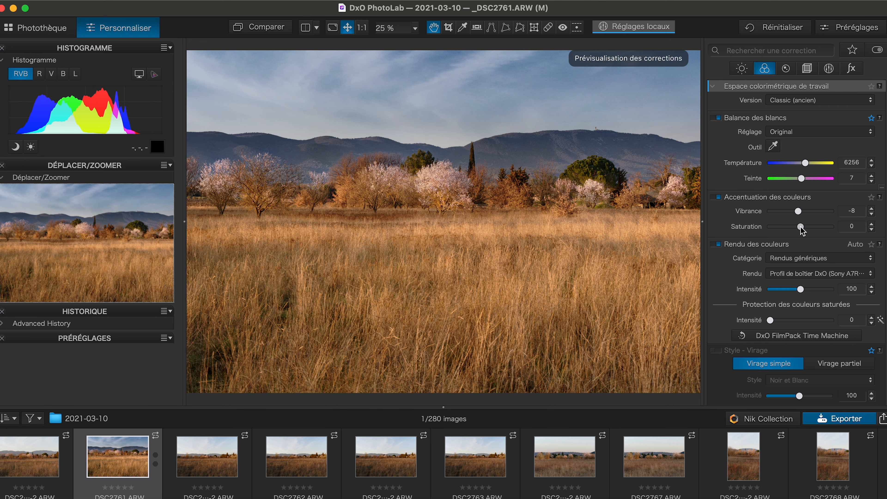
left_click_drag(800, 227, 799, 226)
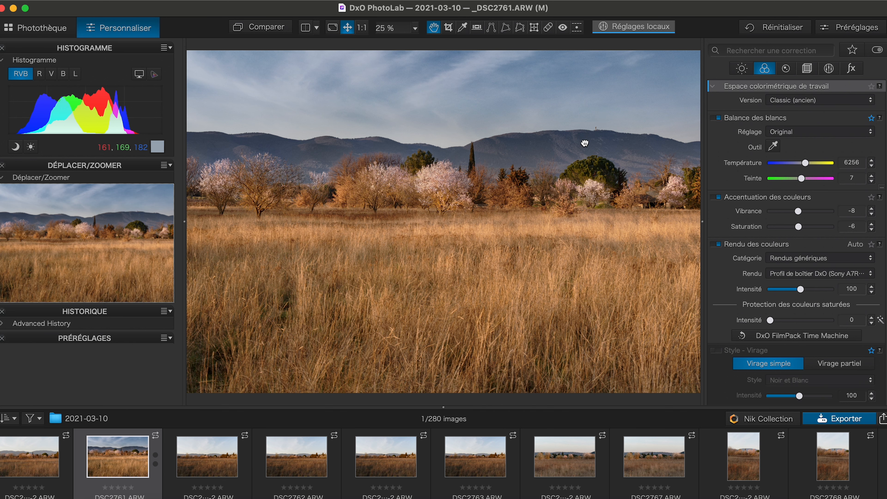
Step: Examine the mountains and blossoming trees up close at 48% zoom across the width of the photo
scroll(575, 168, "up", 2)
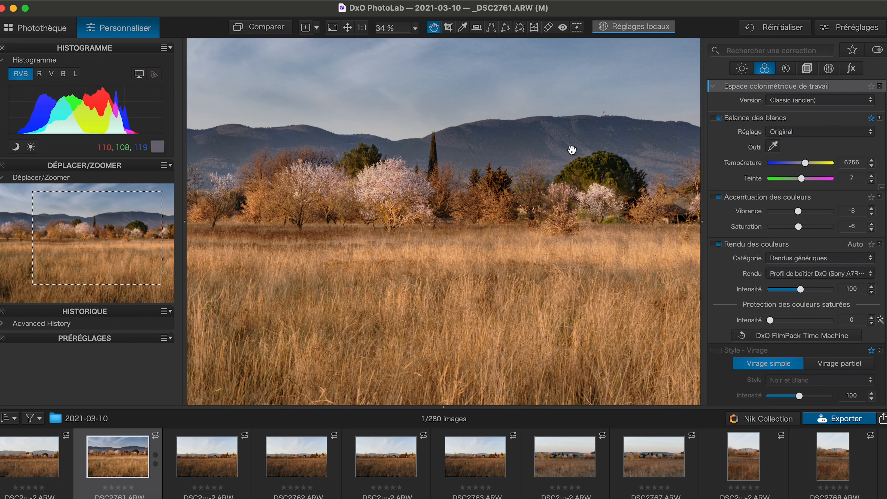
scroll(591, 121, "up", 2)
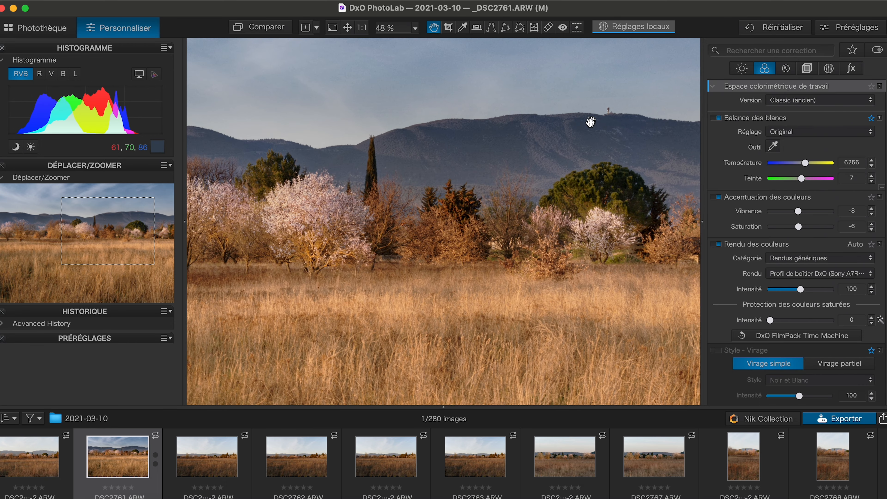
left_click_drag(454, 149, 578, 170)
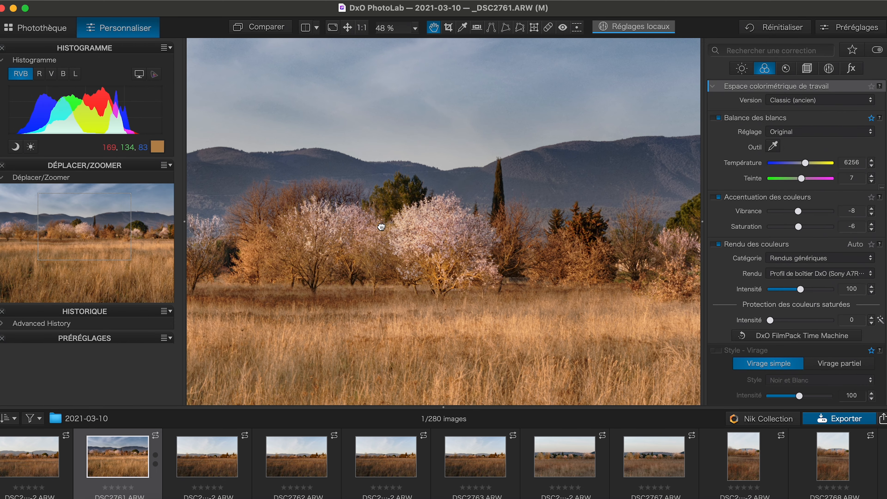
left_click_drag(383, 226, 583, 205)
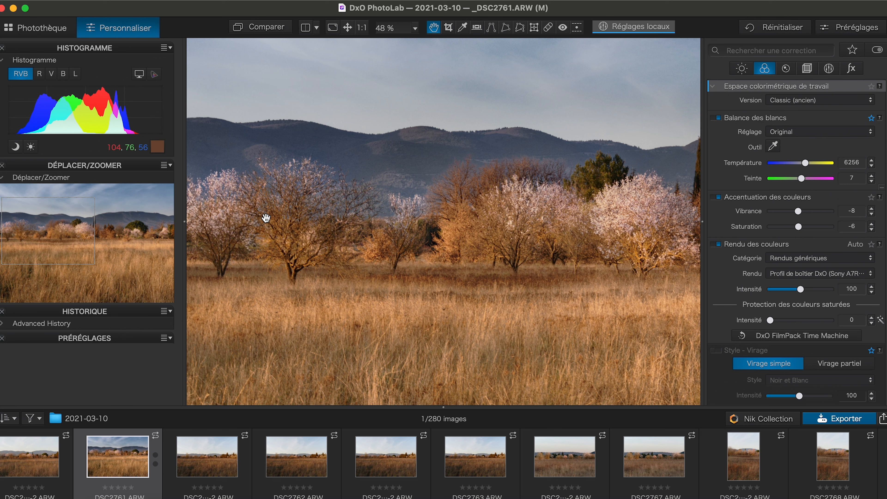
Step: Inspect the sky, the mountain ridge and the grass field for the finished colour rendering, up close and across the whole photo
left_click_drag(373, 211, 379, 327)
left_click_drag(399, 291, 242, 237)
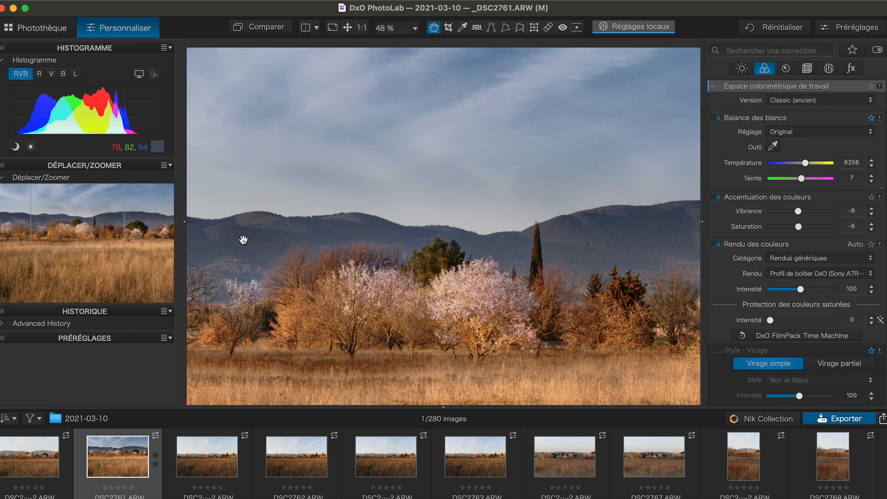
left_click_drag(431, 221, 276, 242)
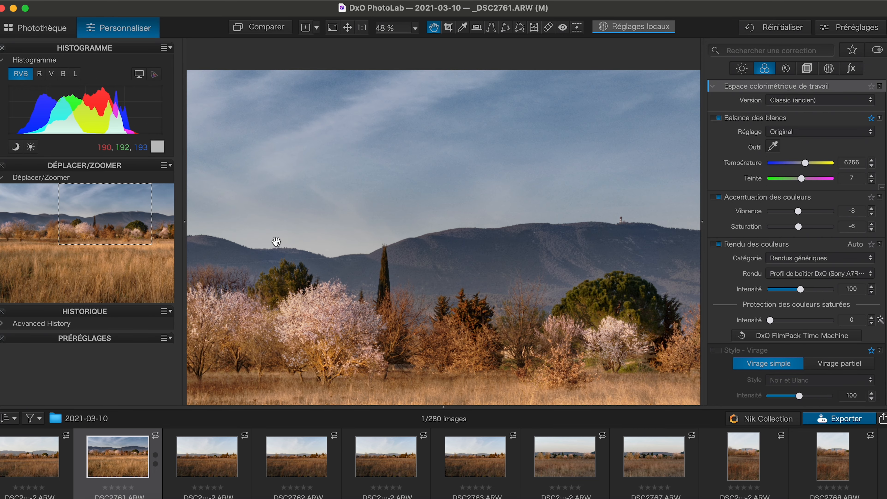
scroll(276, 241, "down", 3)
left_click_drag(287, 271, 447, 99)
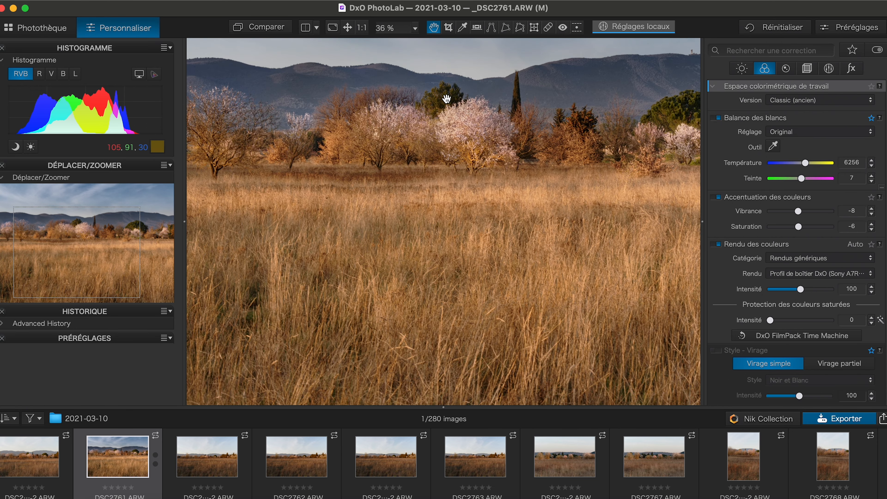
left_click_drag(469, 236, 388, 267)
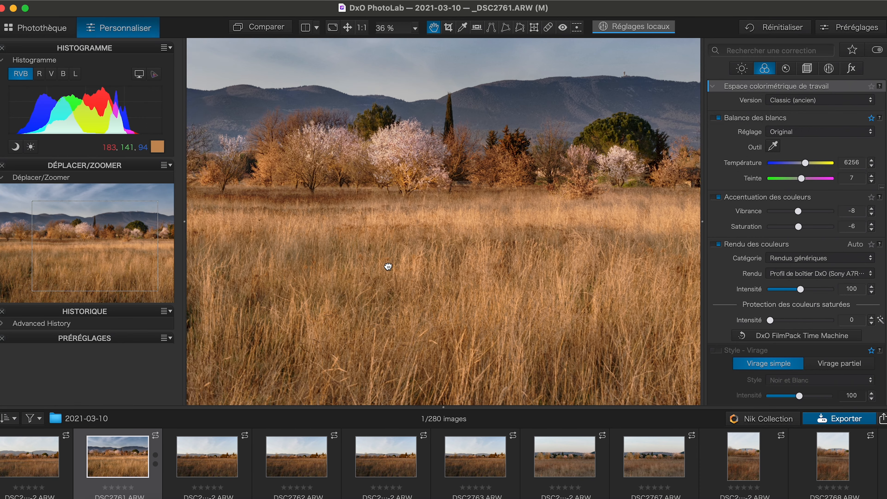
scroll(383, 264, "down", 2)
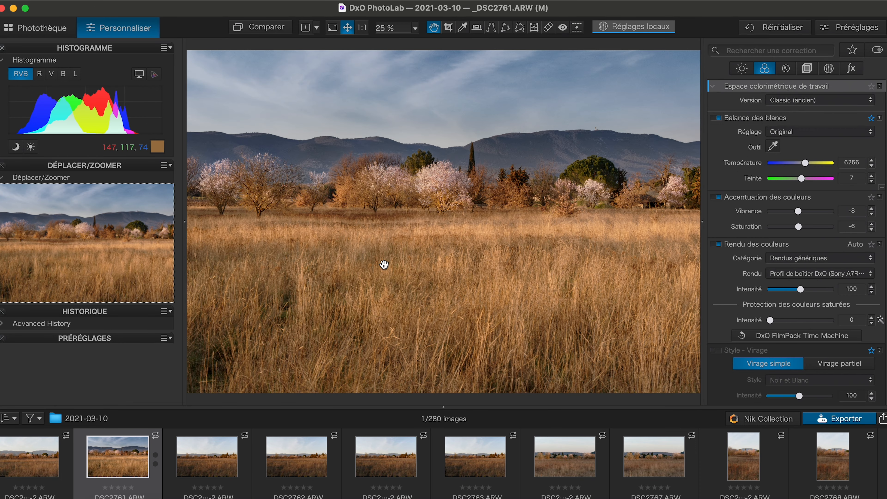
scroll(384, 264, "down", 2)
scroll(383, 264, "up", 2)
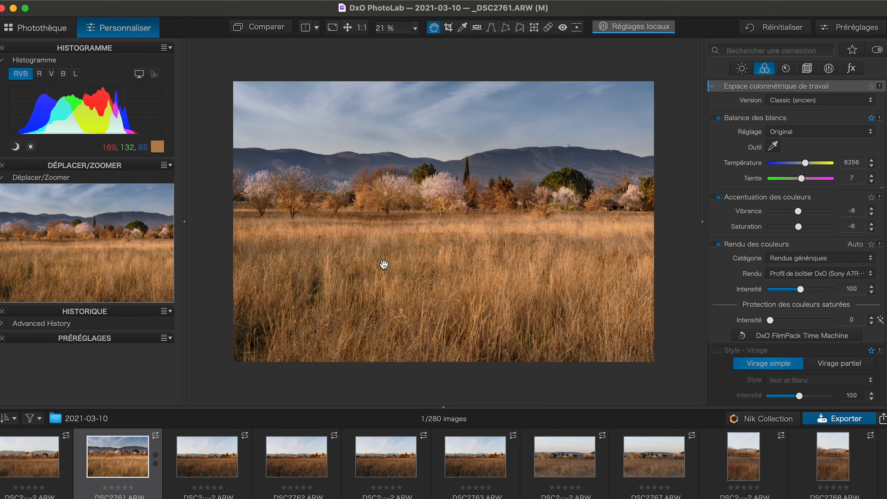